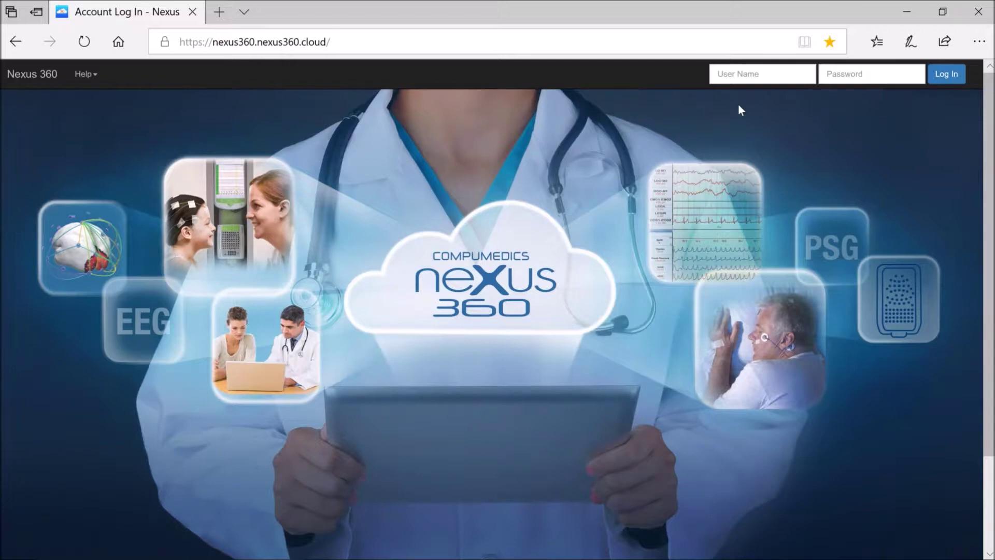
- Log in to Nexus 360 with the administrator user name and account password
click(735, 78)
text(Admin)
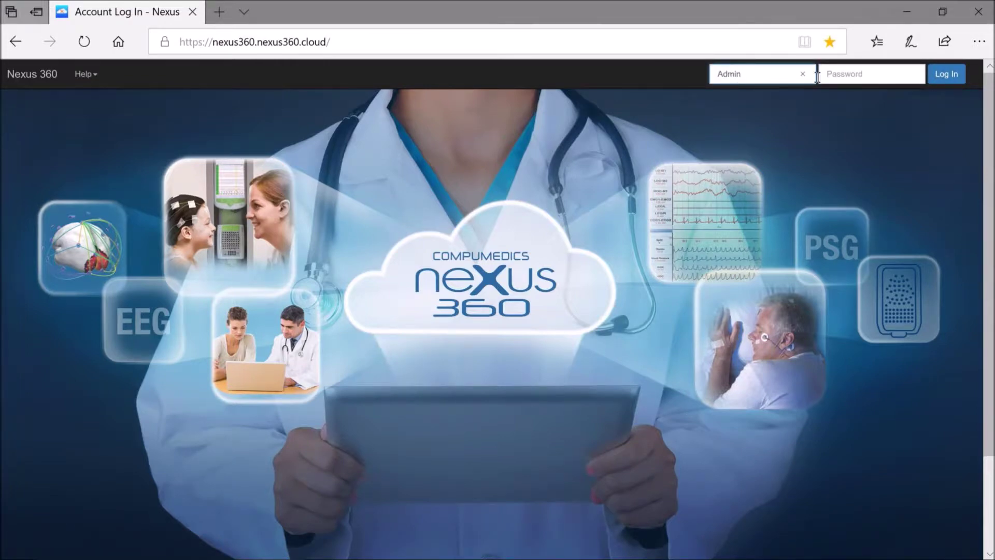
click(856, 72)
text(••••)
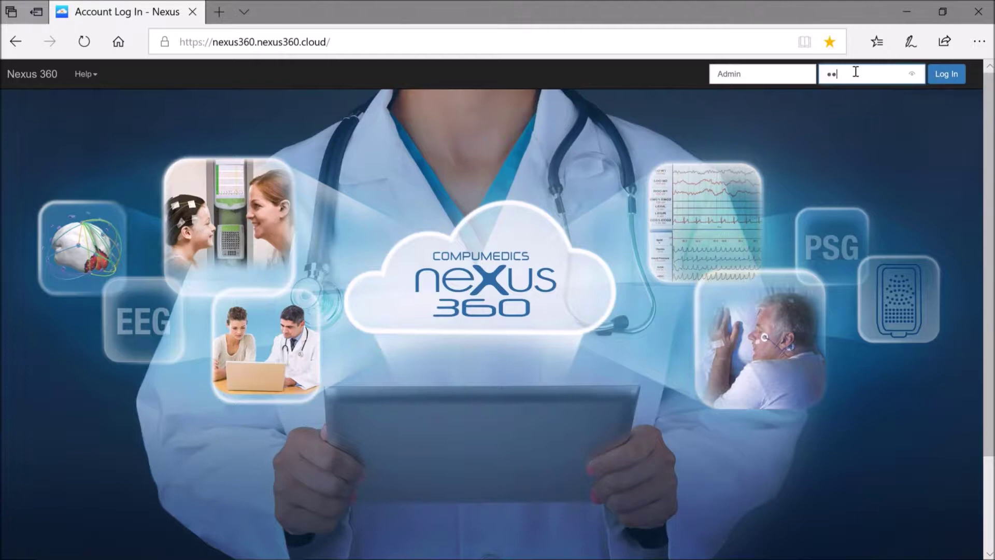
text(••••••••)
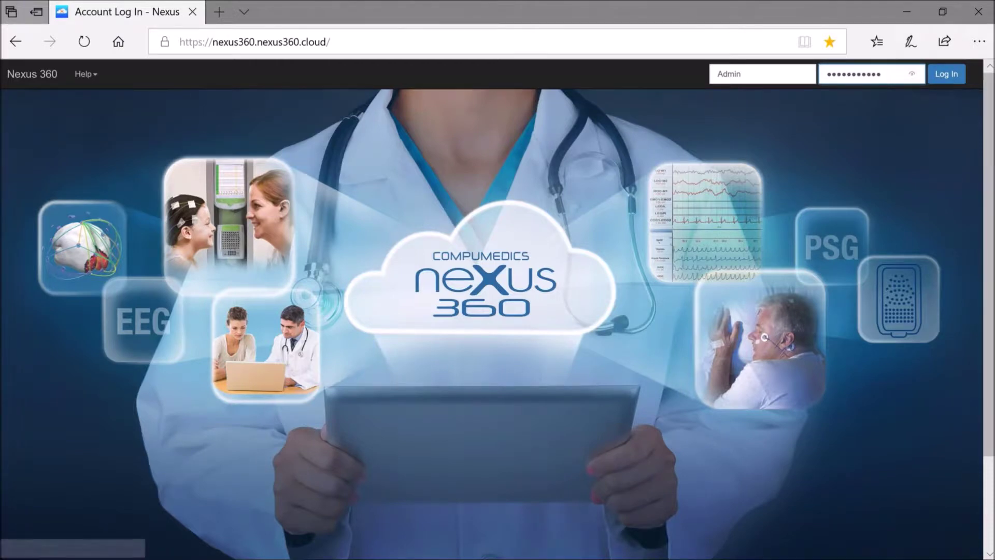
click(944, 75)
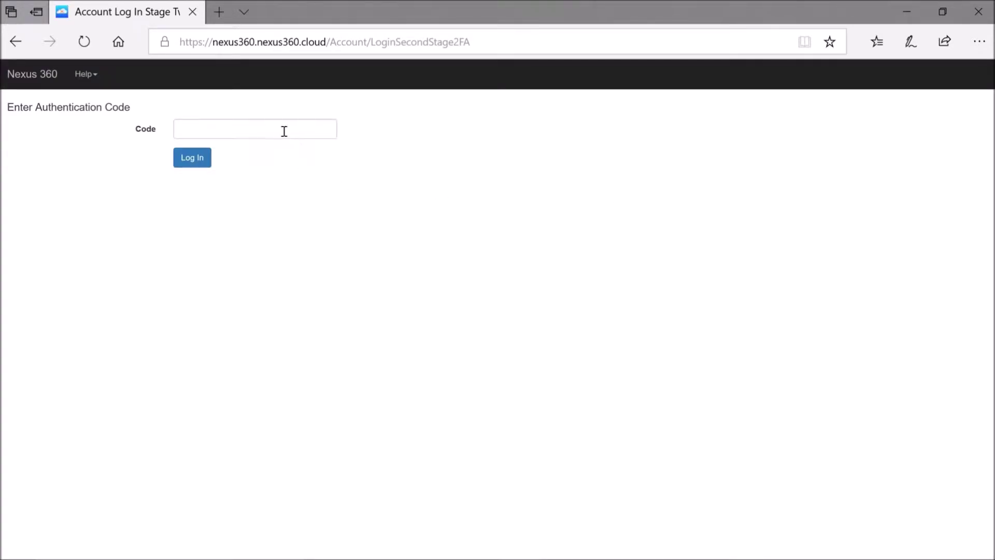
- Enter the two-factor authentication code to finish signing in to the Dashboard
click(283, 131)
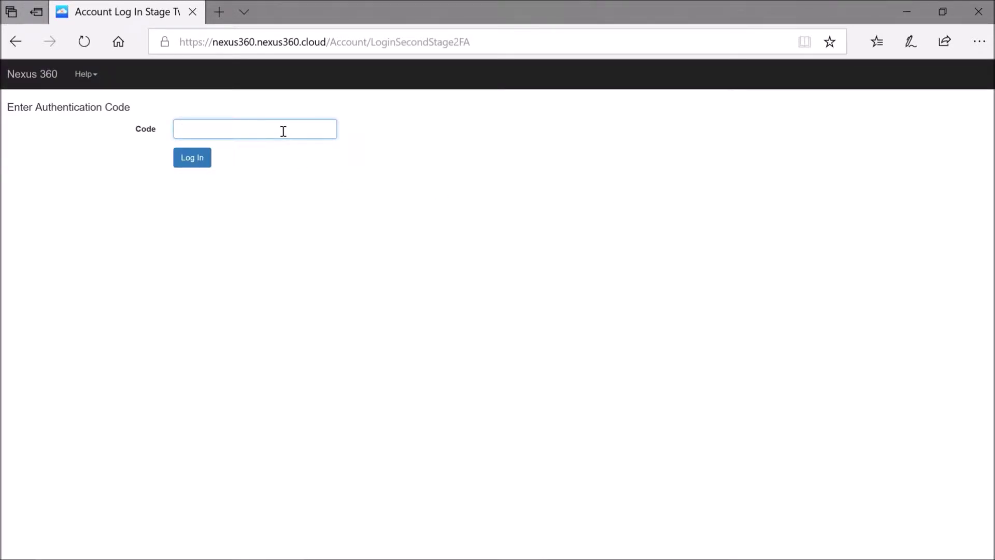
click(195, 158)
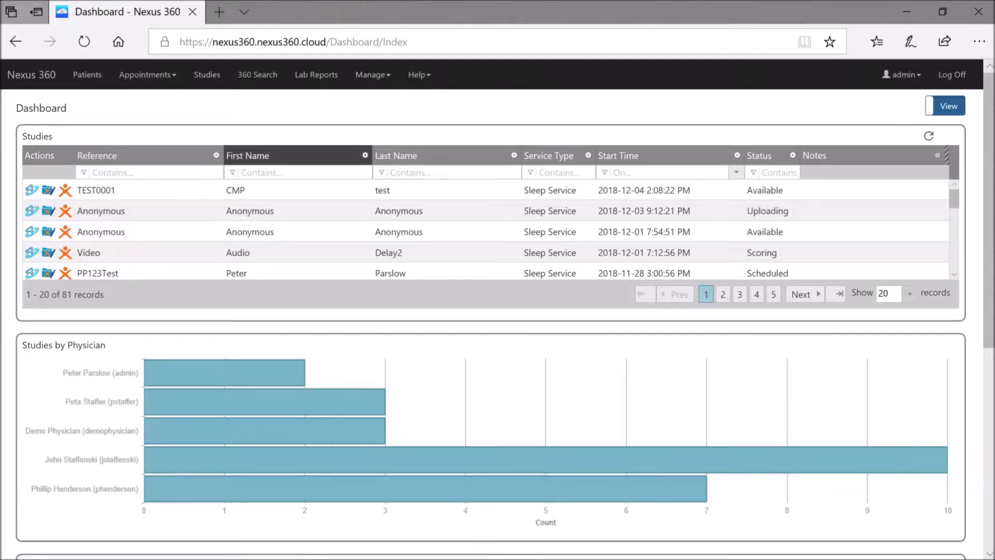
- Open the Lab Managers group for editing from Manage > Security > Groups
click(385, 77)
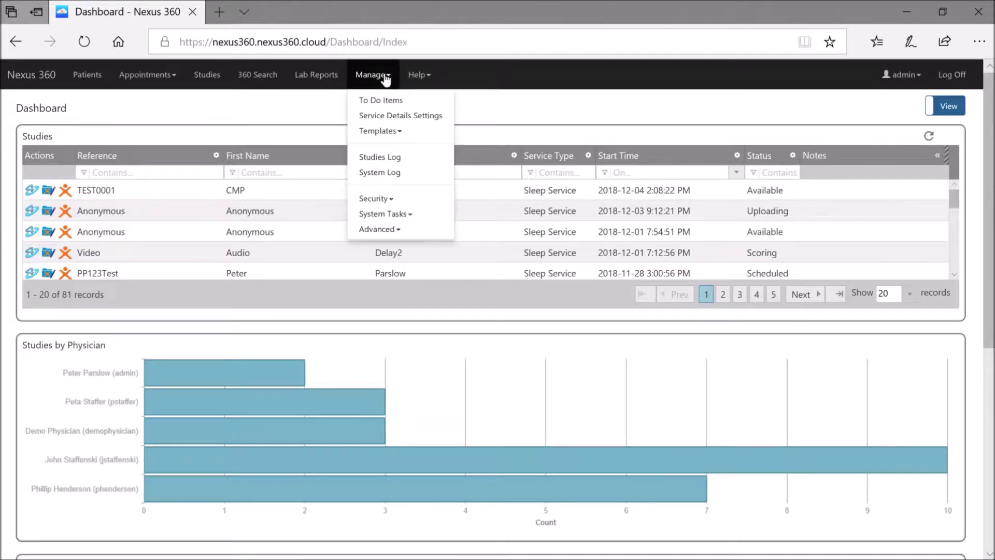
click(395, 202)
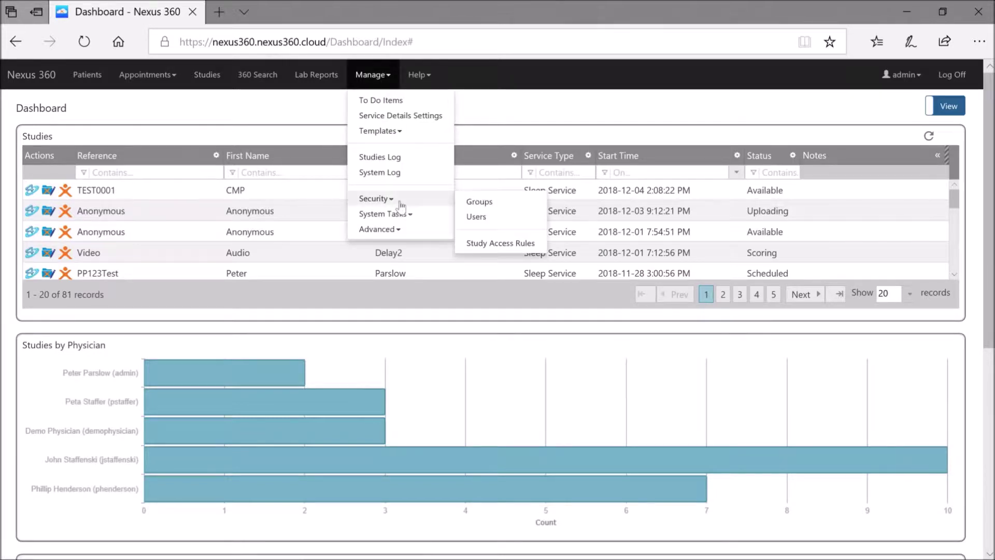
click(469, 202)
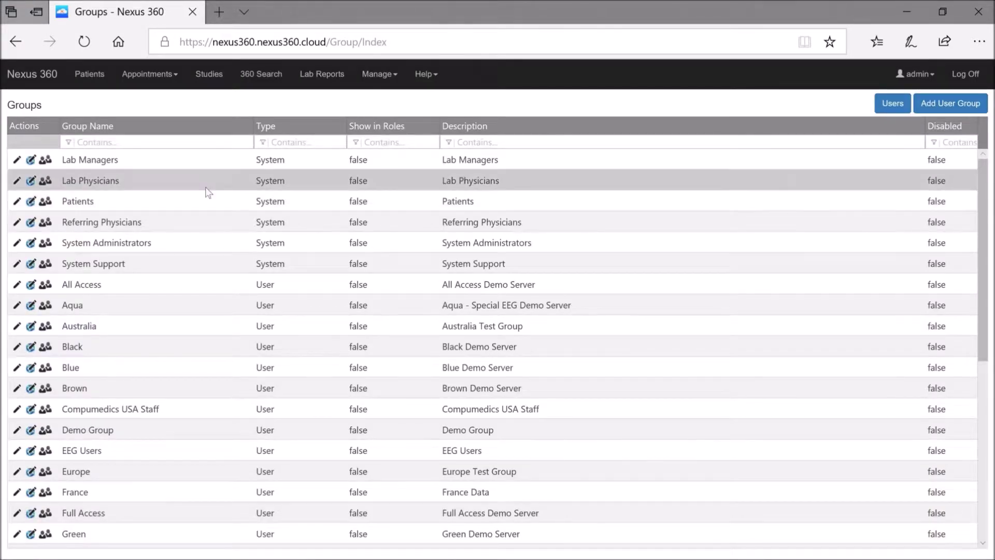
click(17, 160)
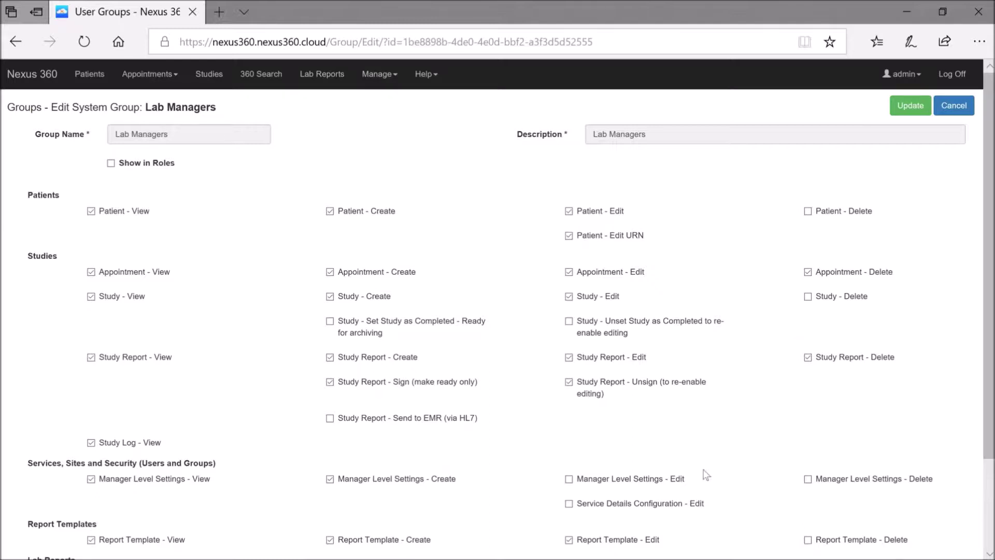
- Show the Manage > Templates submenu with report, letter, email and lab report templates
click(392, 75)
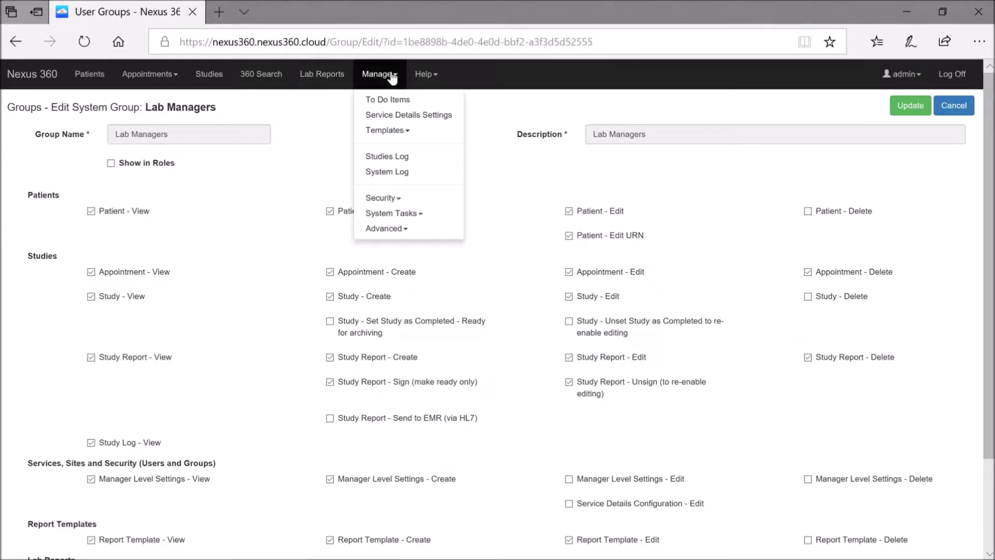
click(405, 133)
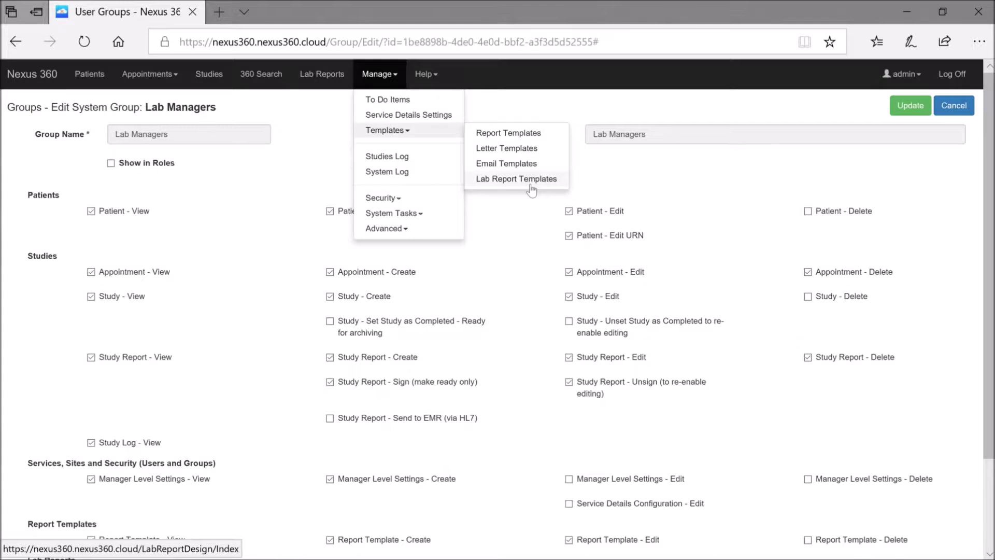
- Open the Active Text Demo.rtf report template in the ReportEditor from Report Templates
click(517, 135)
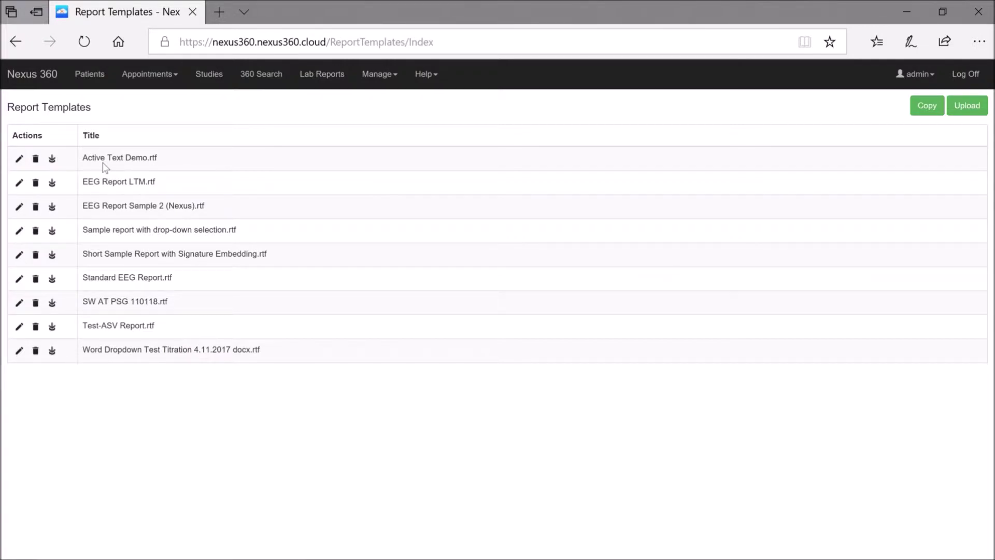
click(19, 159)
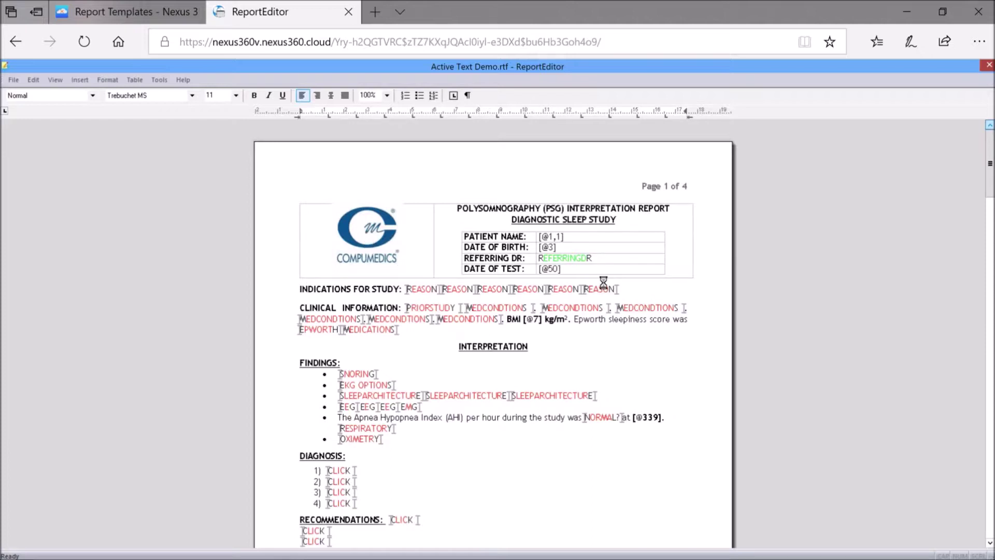
- Review the Active Text Demo template, then close the ReportEditor and leave to Report Templates
click(990, 544)
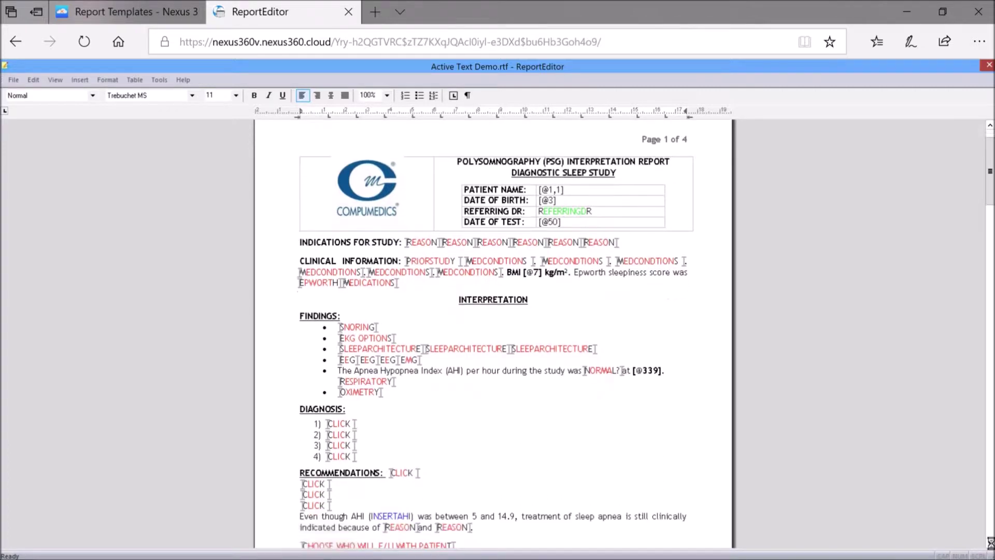
click(990, 544)
click(991, 544)
click(991, 543)
click(991, 544)
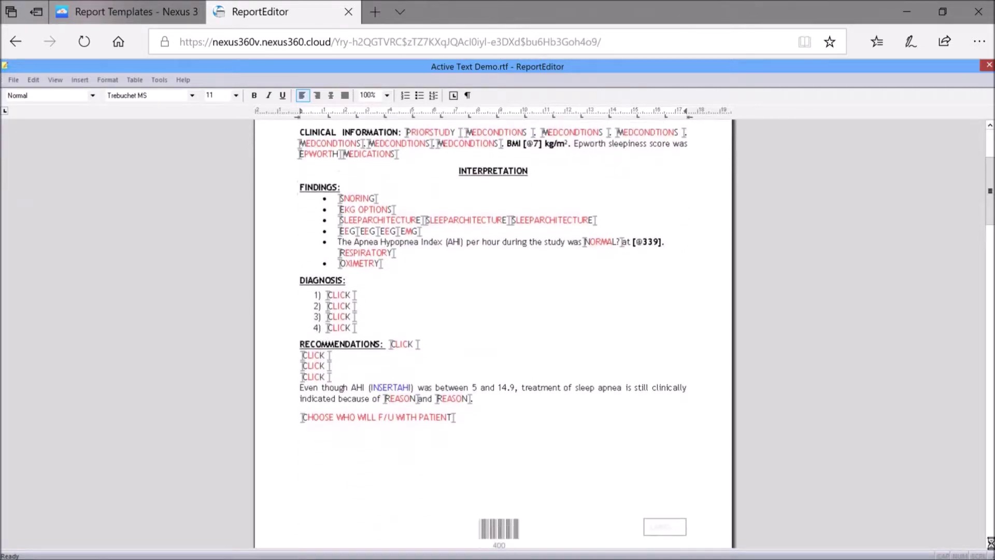
click(990, 543)
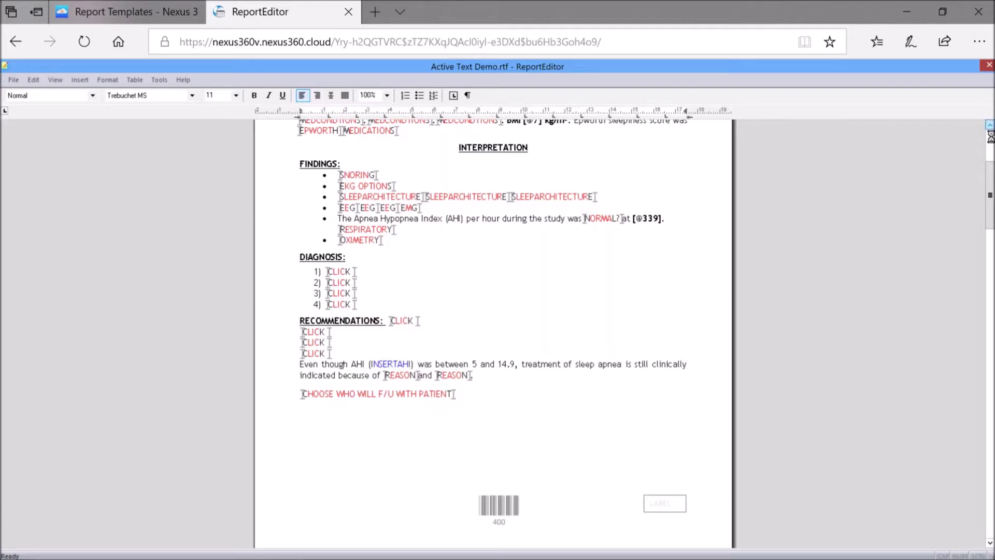
scroll(991, 137, up, 5)
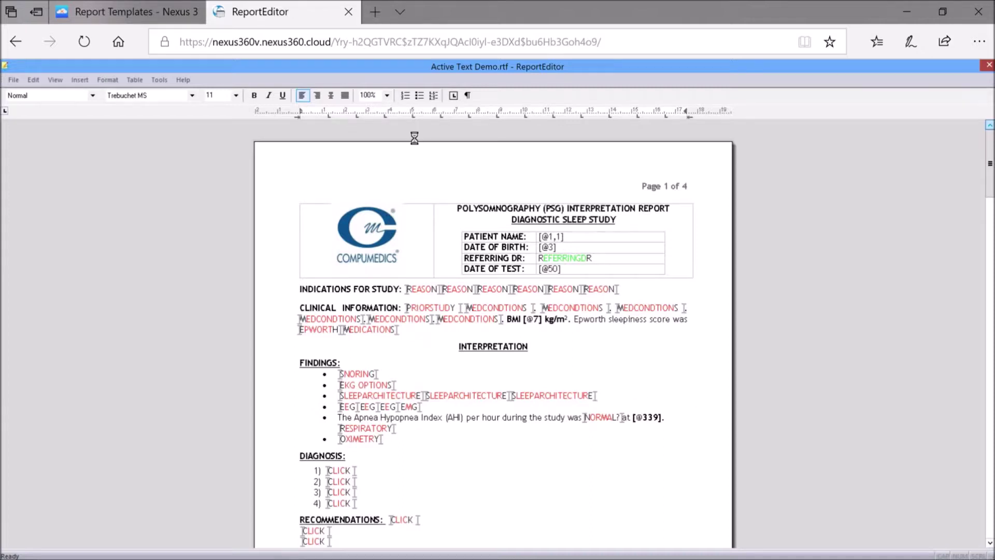
click(348, 11)
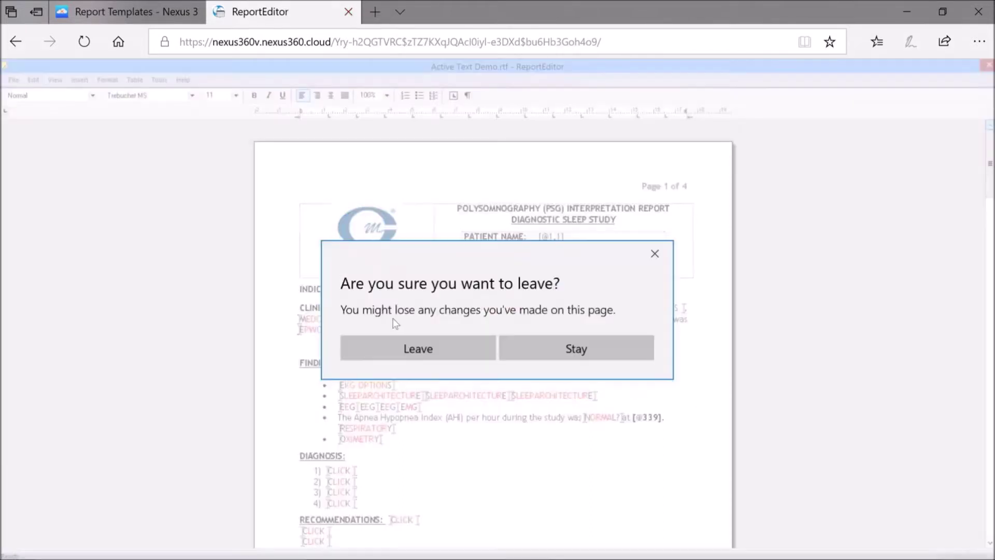
click(394, 346)
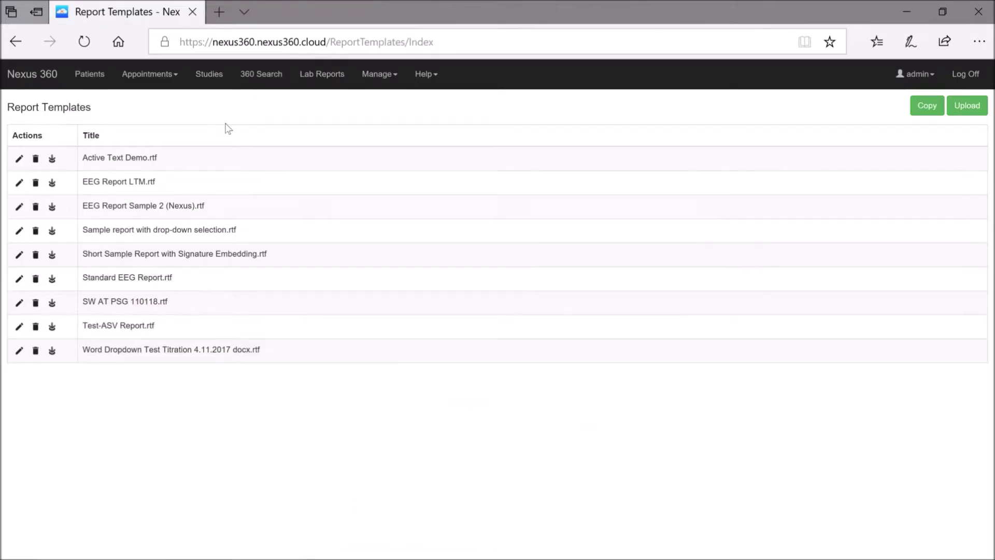
- Open the study's Sleep Data document from its service Documents in ProFusion PSG4
click(207, 76)
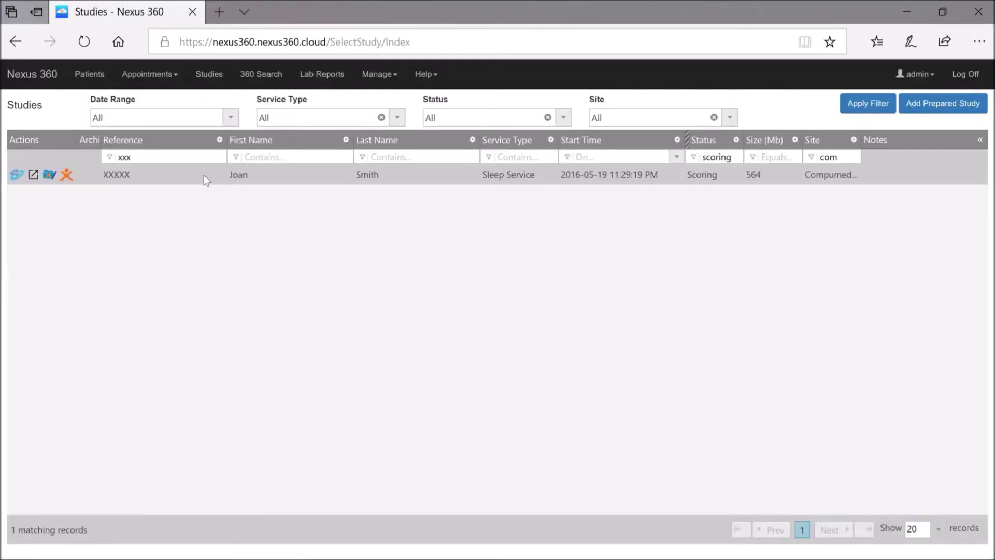
click(48, 176)
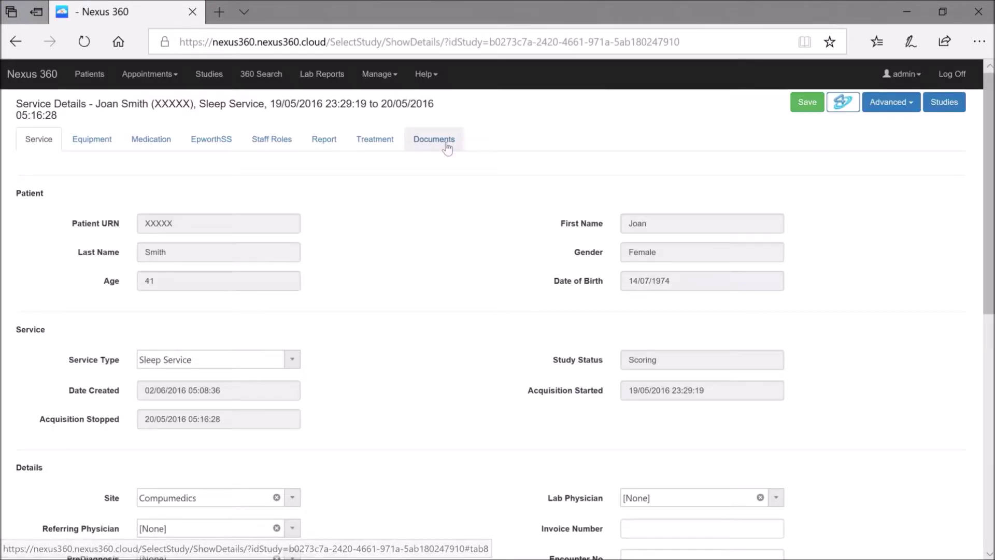
click(434, 139)
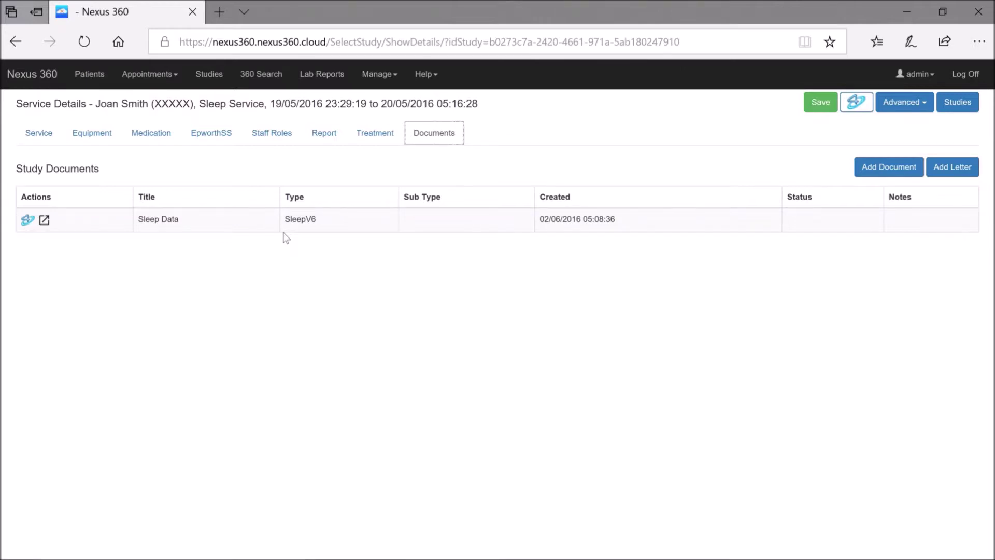
click(28, 220)
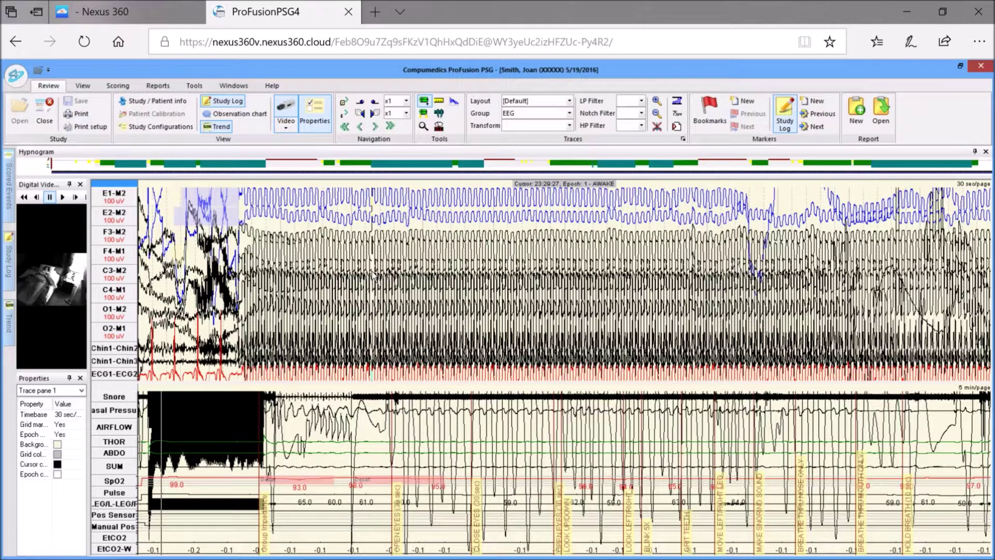
- Create a new report named Active Text Demo from the Active Text Demo.rtf template
click(860, 120)
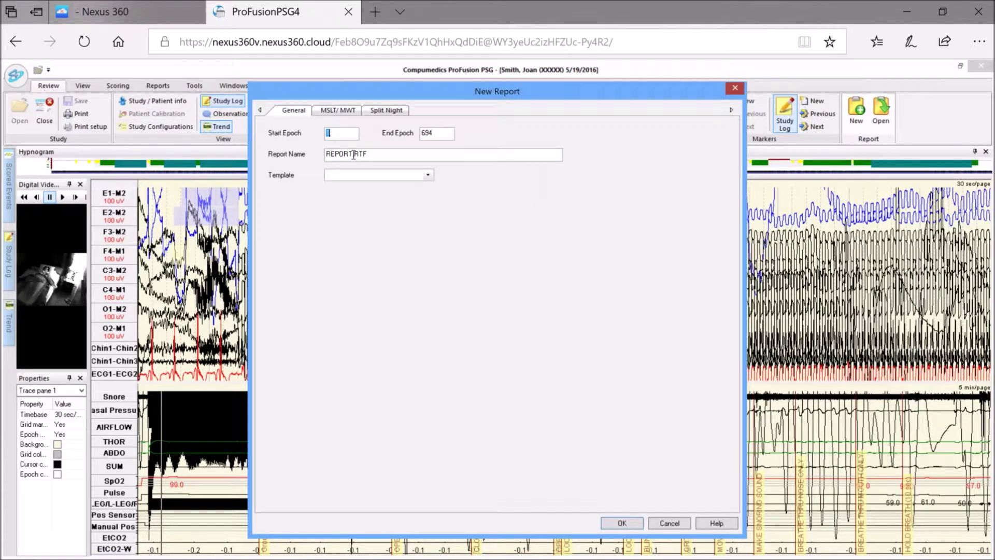
click(354, 158)
key(BackSpace)
key(BackSpace)
key(BackSpace)
key(BackSpace)
key(BackSpace)
key(BackSpace)
text(Active Text Demo)
click(428, 176)
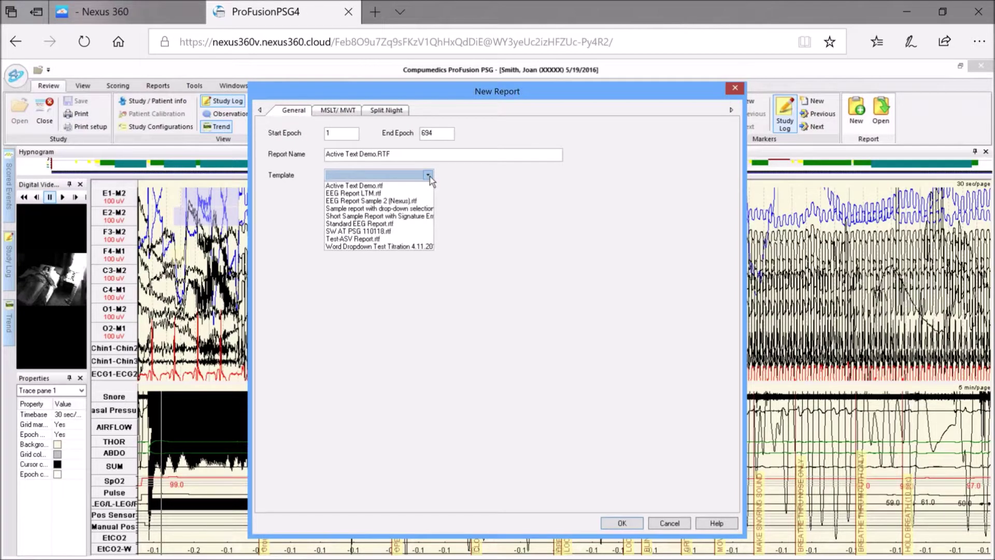
click(395, 186)
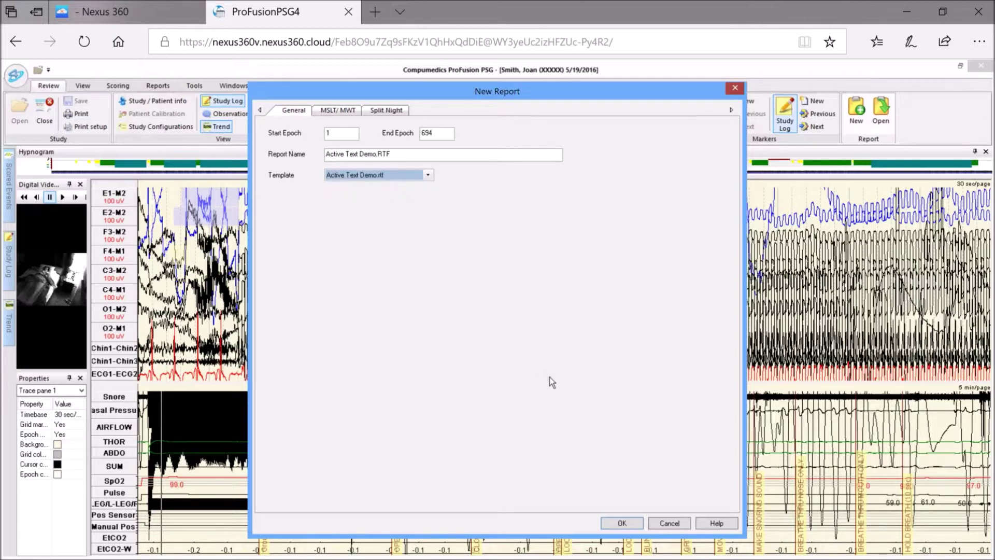
click(621, 523)
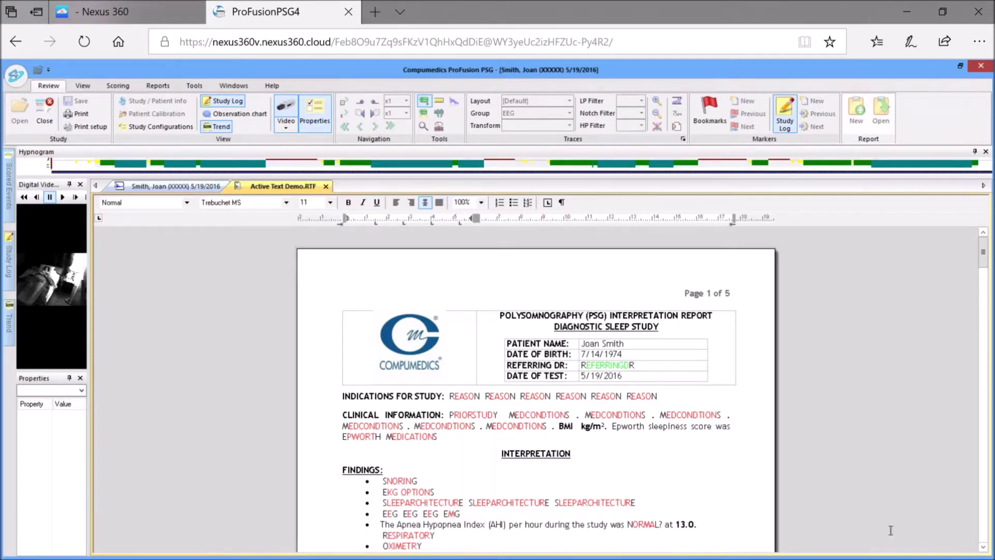
click(983, 548)
click(983, 549)
click(983, 548)
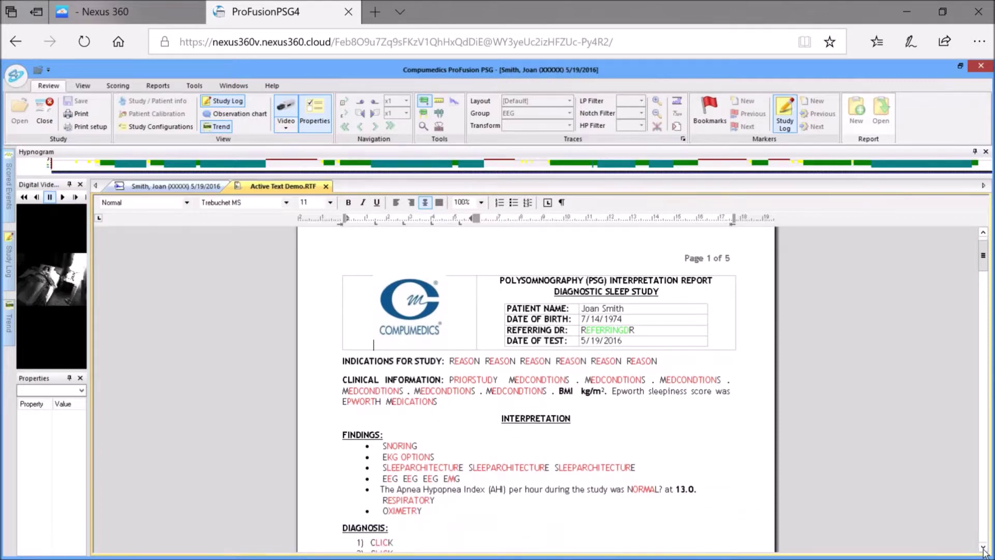
click(984, 548)
click(983, 549)
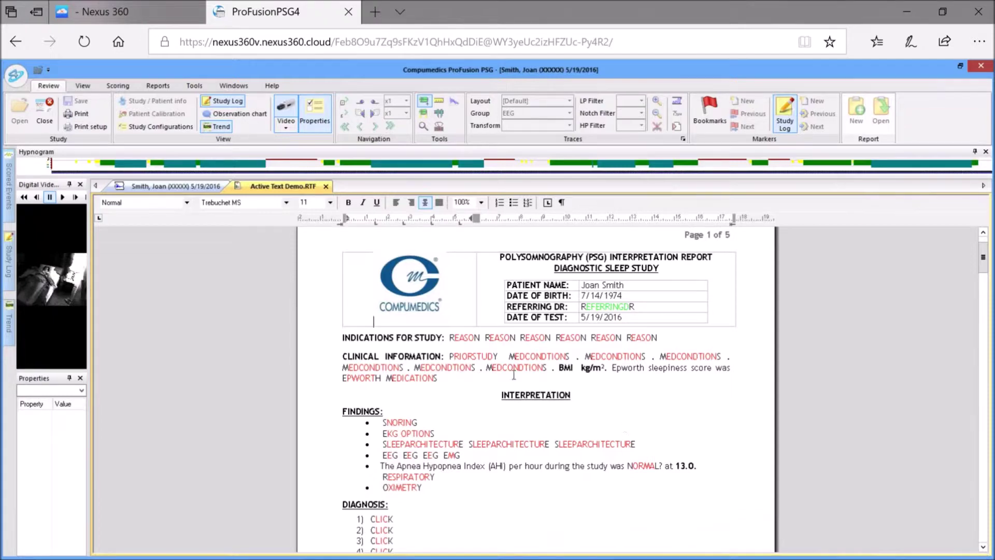
- Set the first two REASON fields to EDS - Fatigue and Snoring
double_click(465, 337)
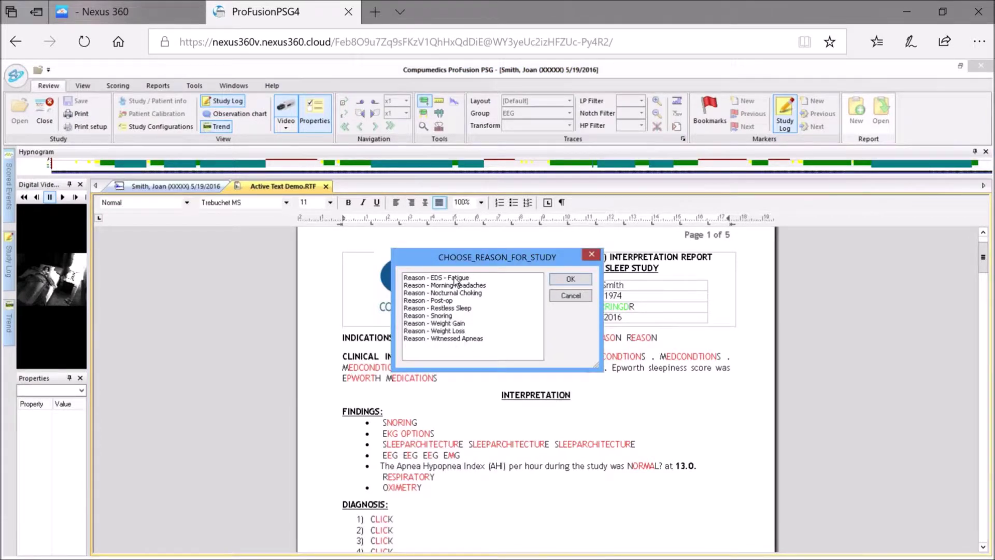
click(456, 280)
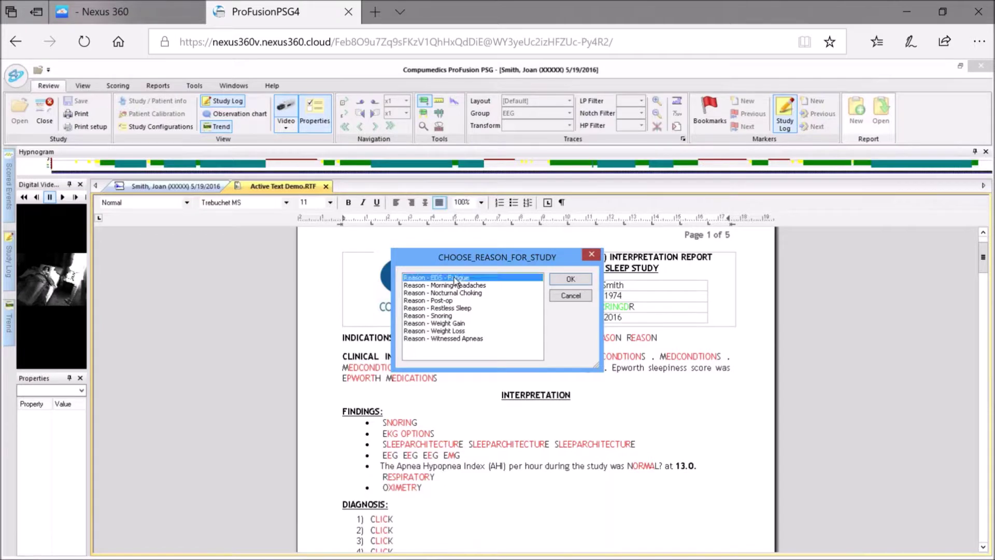
click(572, 279)
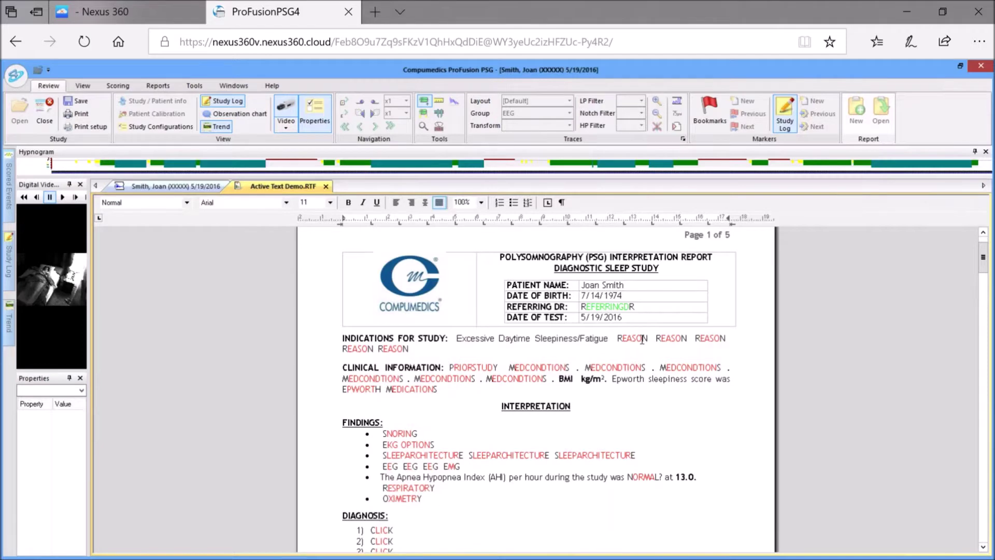
click(642, 340)
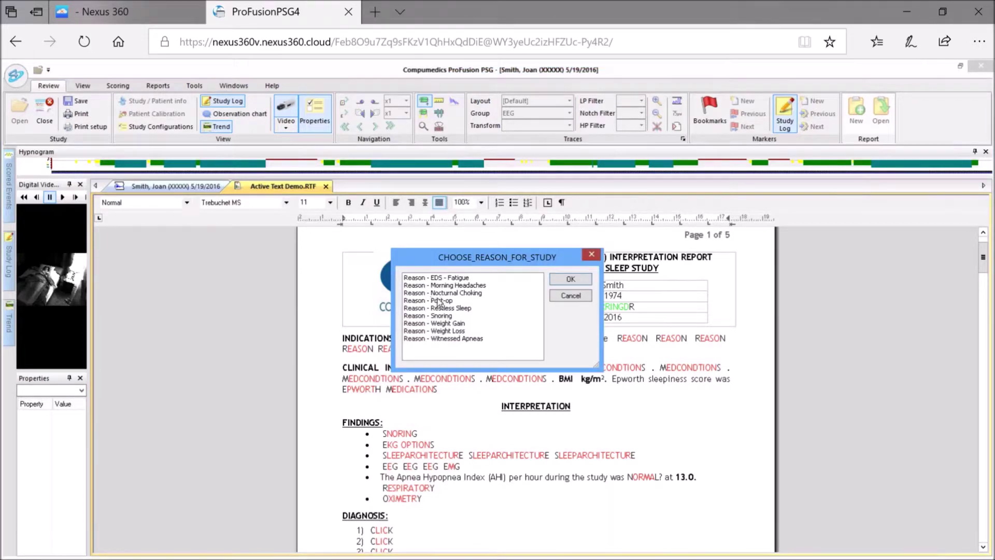
click(452, 316)
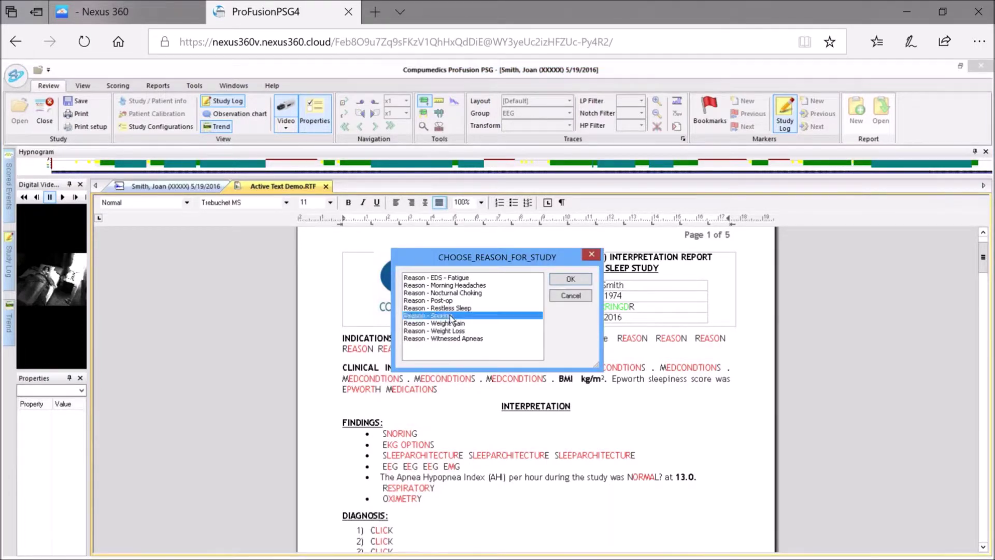
click(569, 279)
scroll(984, 551, down, 4)
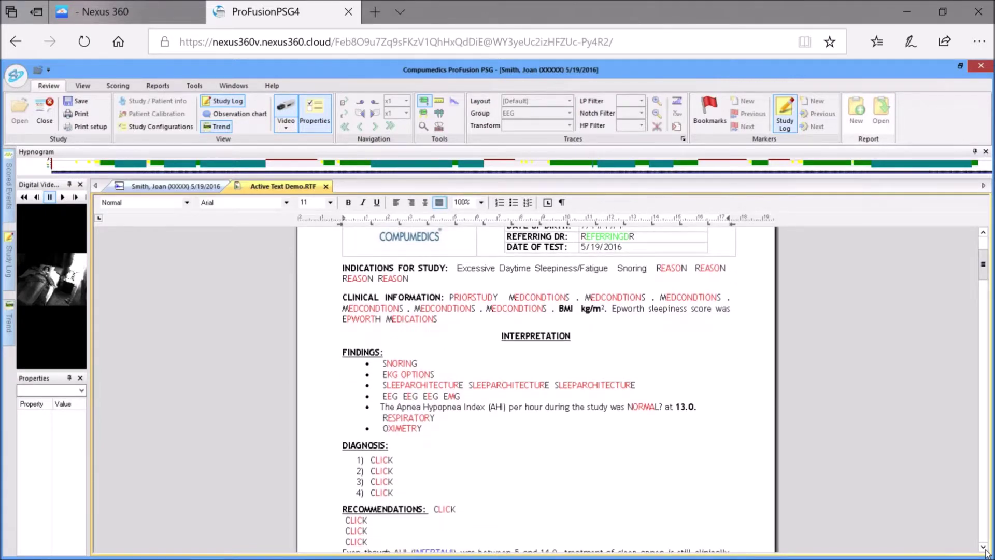
scroll(985, 552, down, 1)
scroll(985, 552, down, 1)
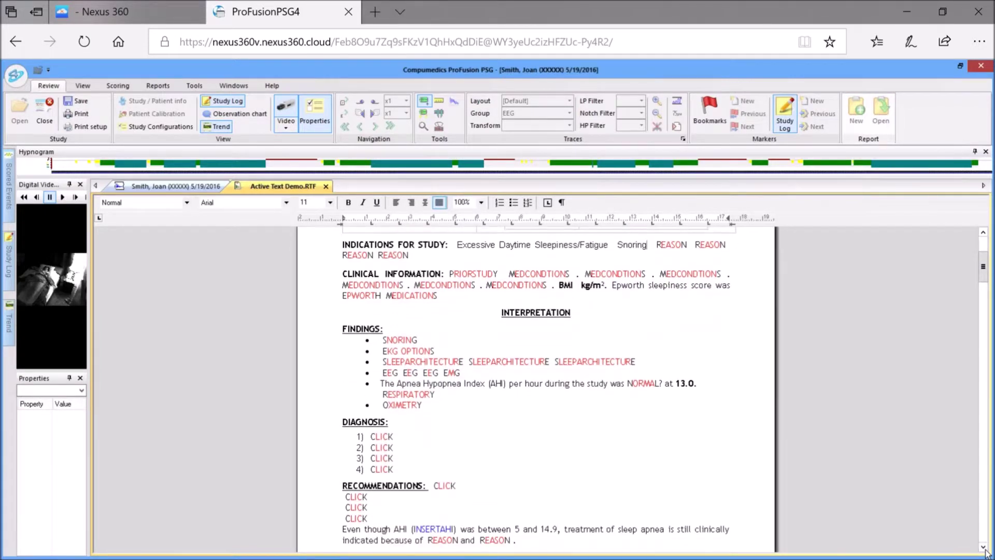
- Insert the CPAP recommendation into the Recommendations CLICK placeholder
click(985, 551)
click(985, 552)
click(985, 551)
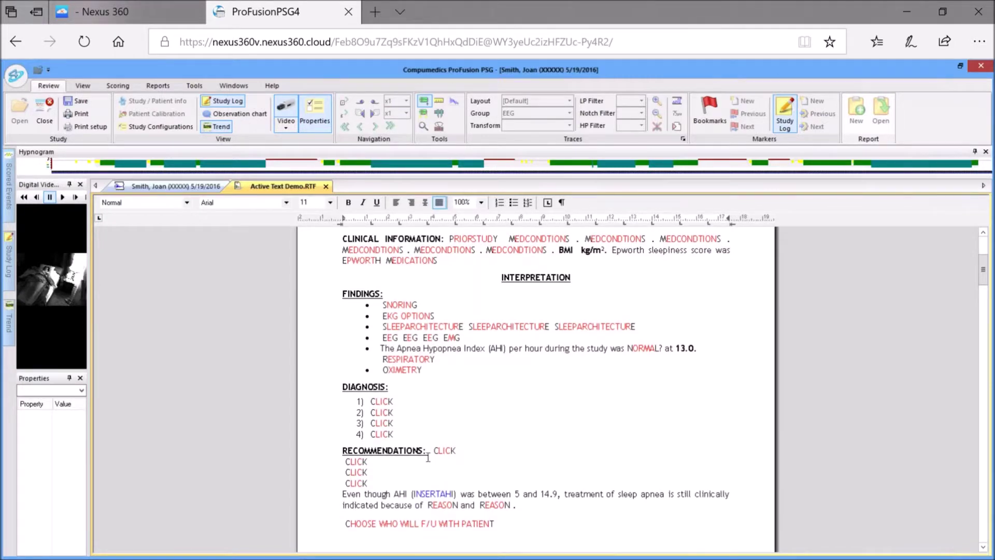
click(353, 463)
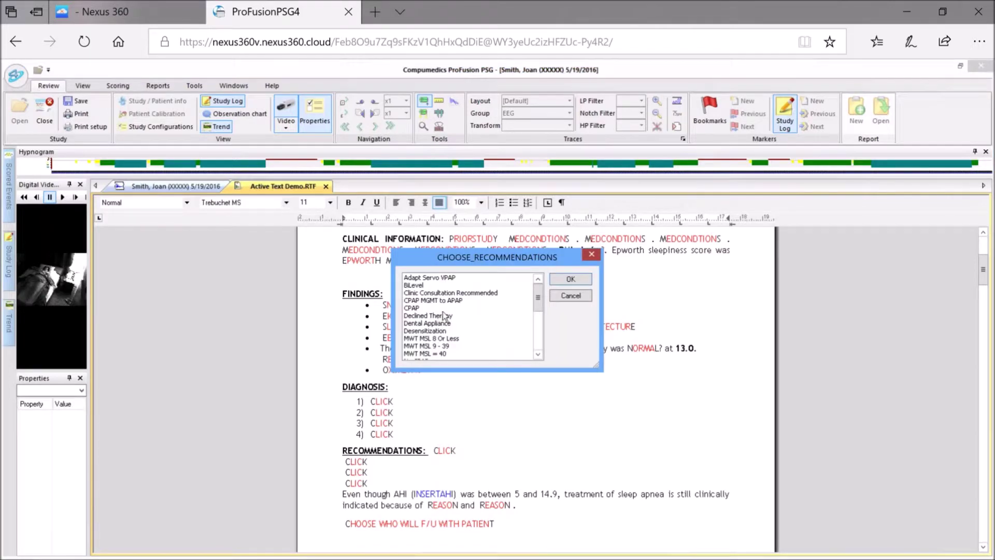
click(417, 309)
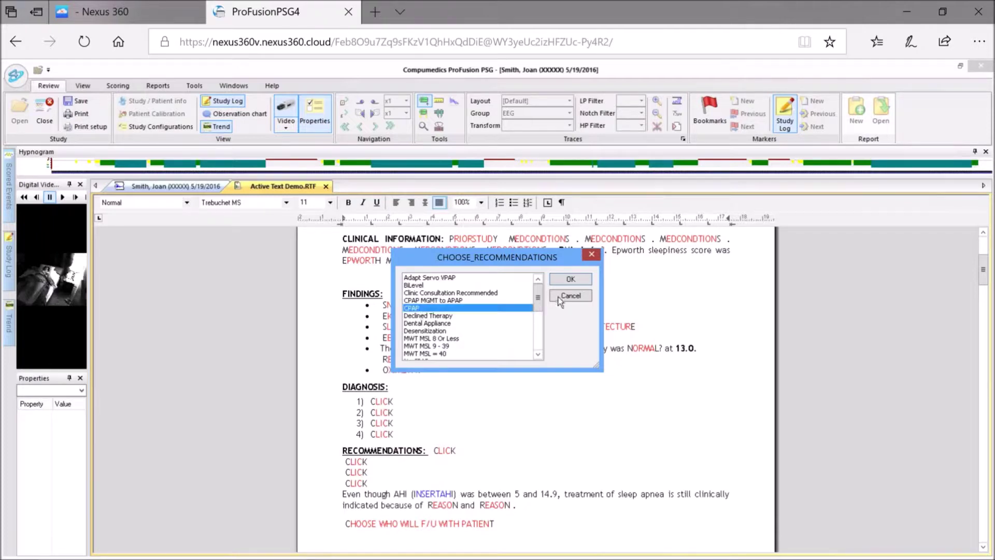
click(573, 279)
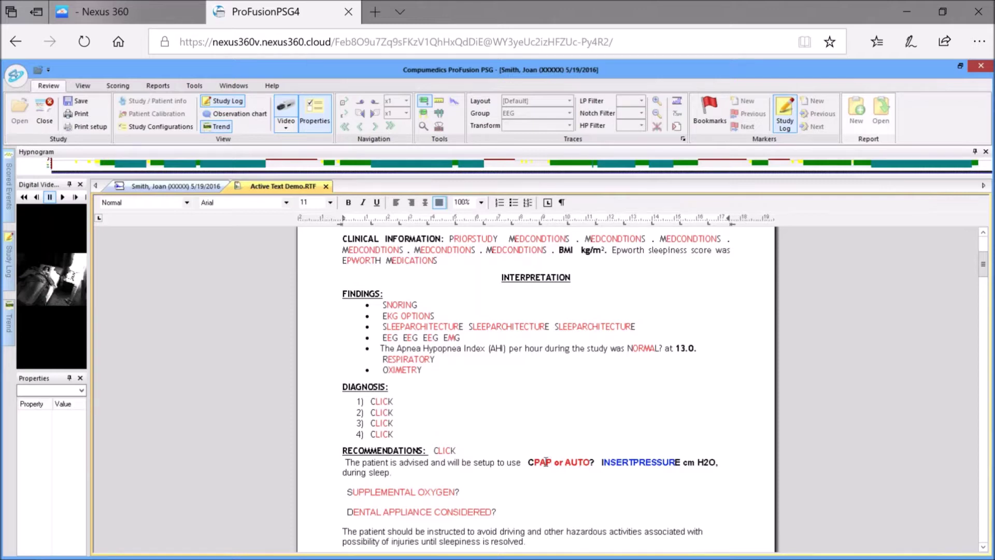
- Replace the 'CPAP or AUTO?' field with fixed CPAP in the recommendation
click(546, 461)
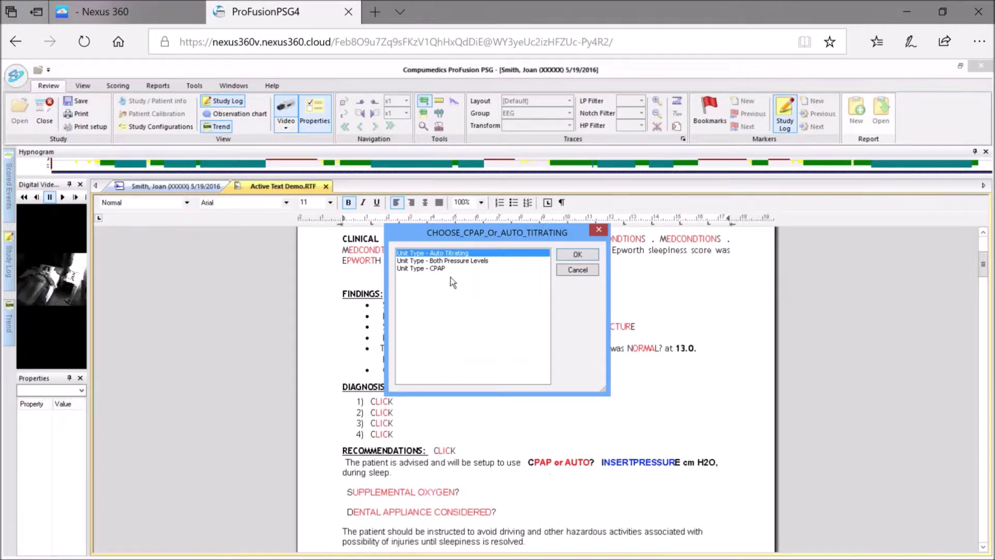
click(432, 269)
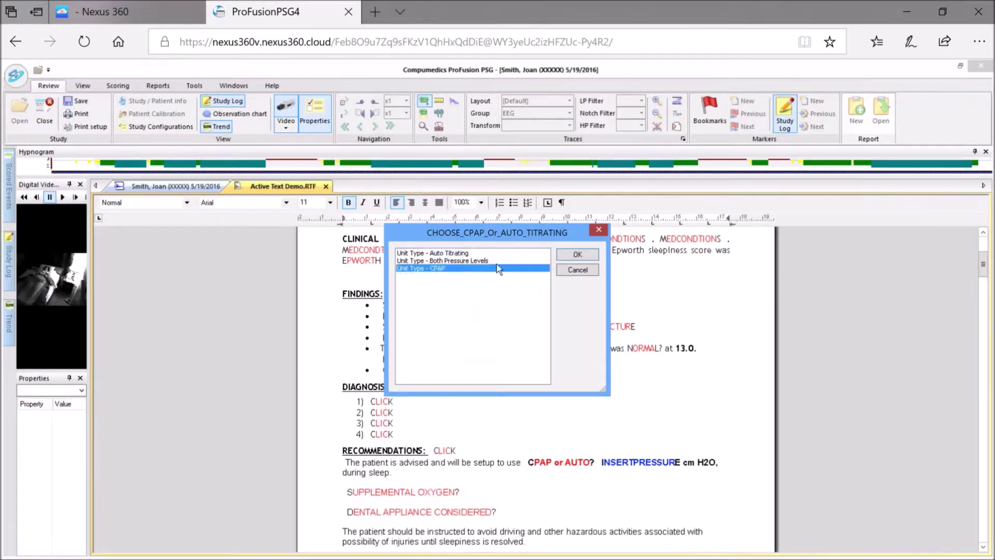
click(580, 254)
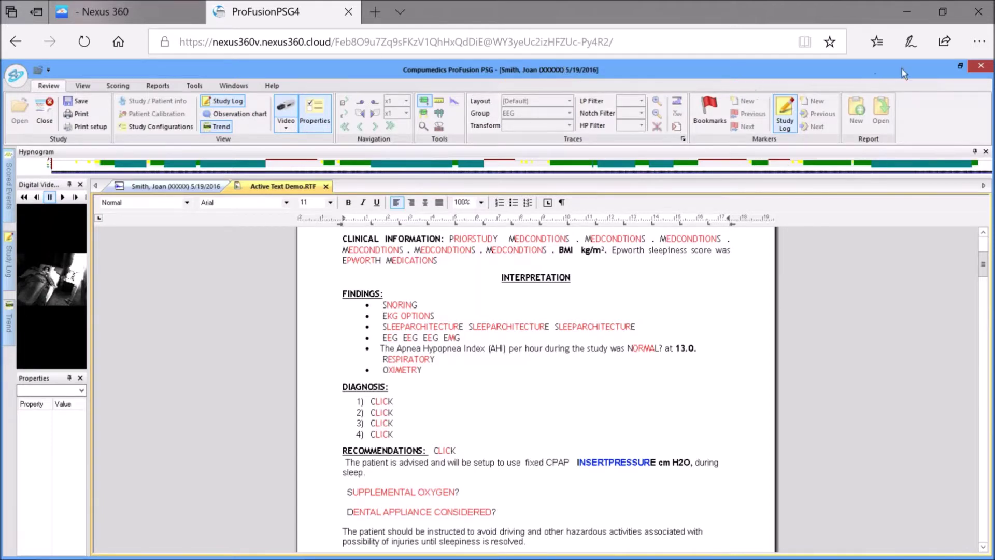
- Close the ProFusion study, confirm the state change, and shut its browser tab
click(976, 73)
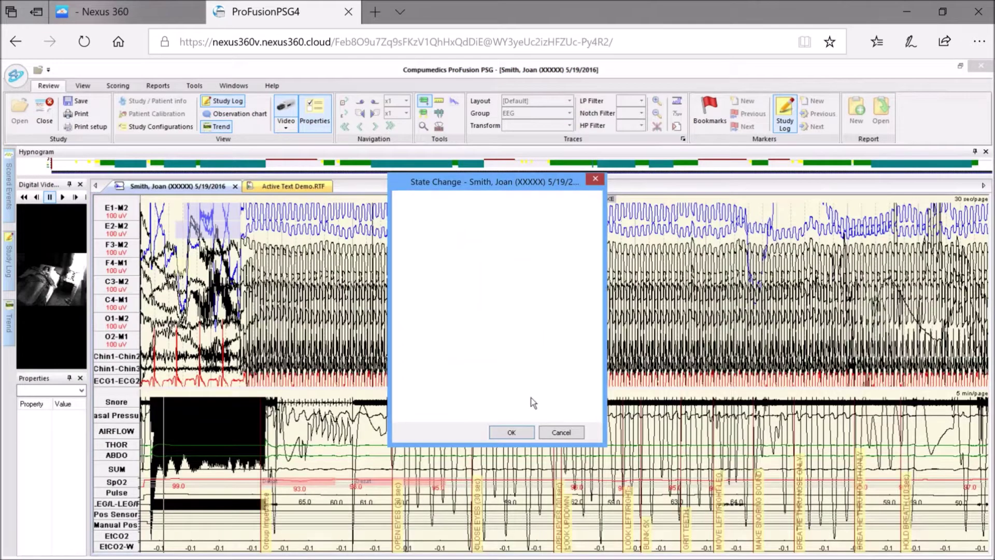
click(511, 434)
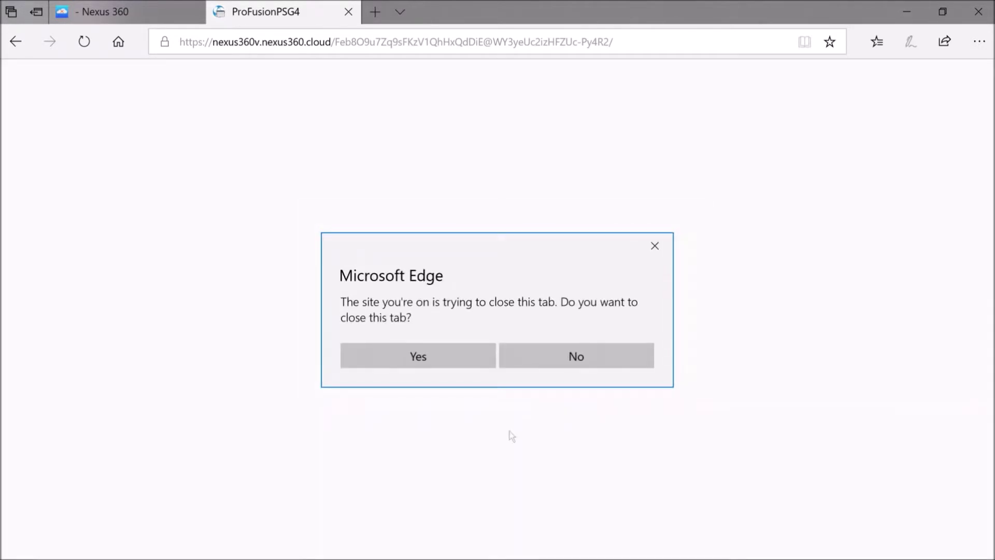
click(427, 363)
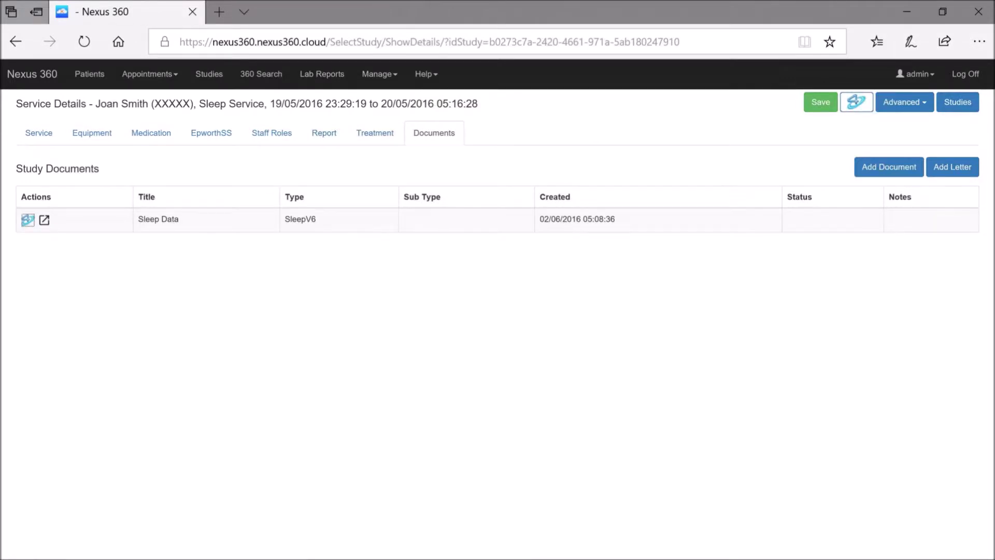
- Go to the Report Templates list under Manage > Templates
click(378, 76)
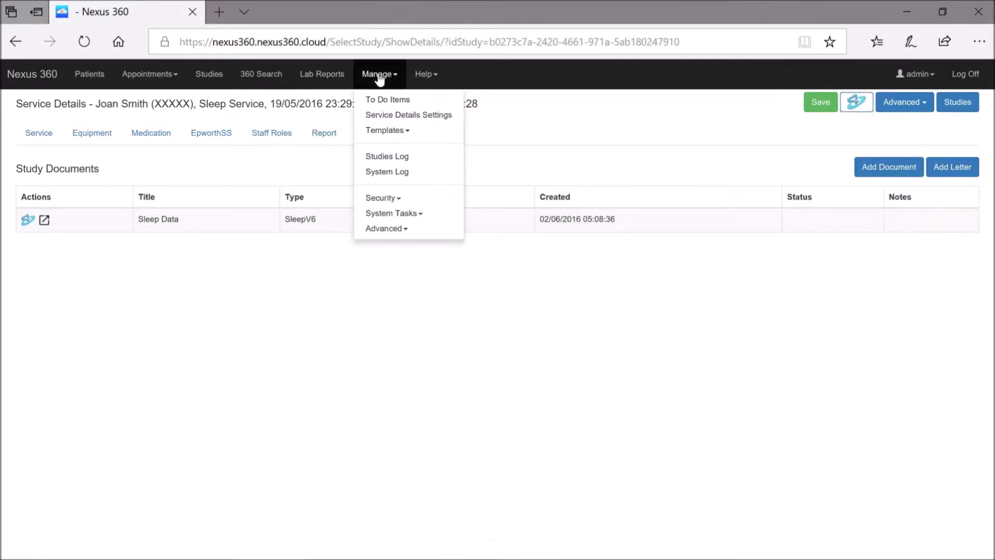
click(400, 130)
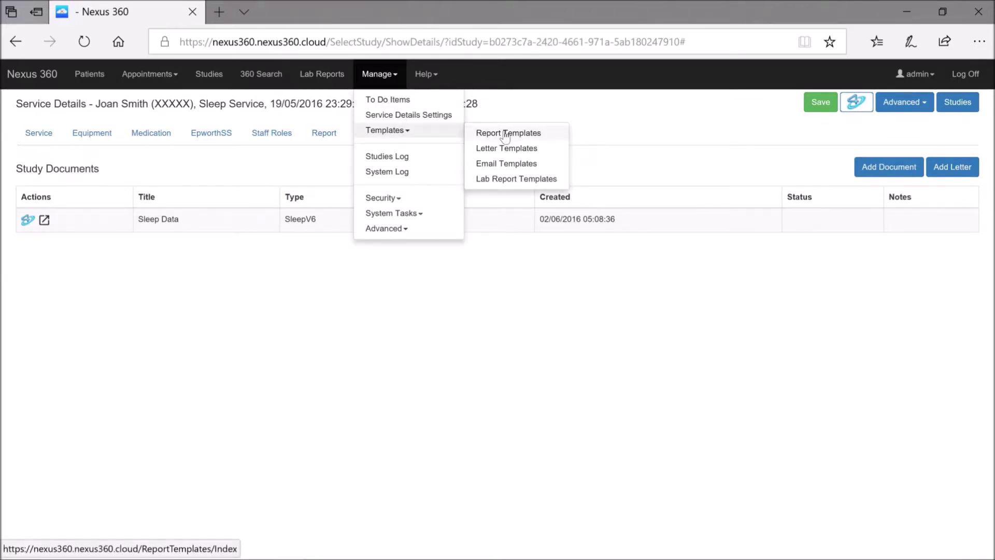
click(505, 137)
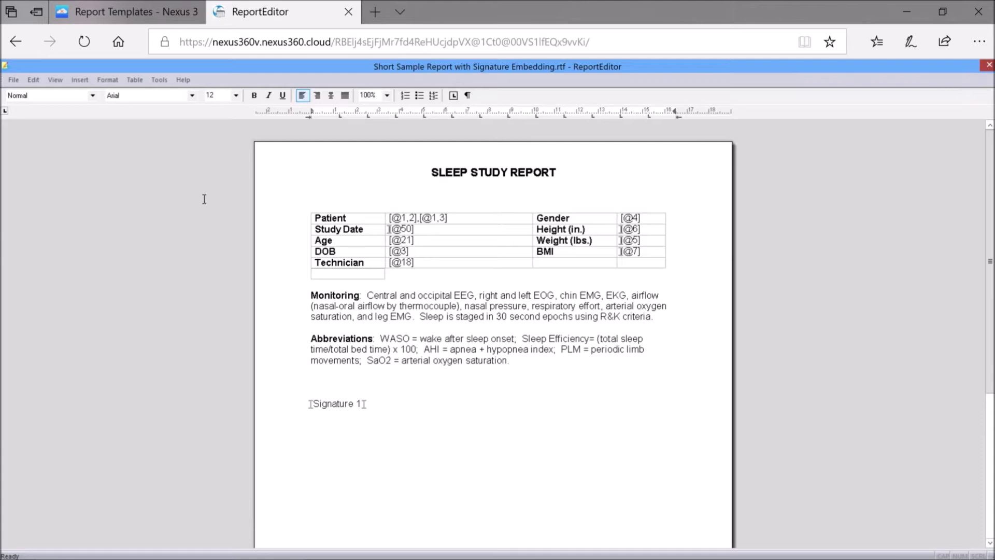
- Browse the File and Edit menus, then bring up the View menu
click(13, 80)
click(33, 79)
click(33, 79)
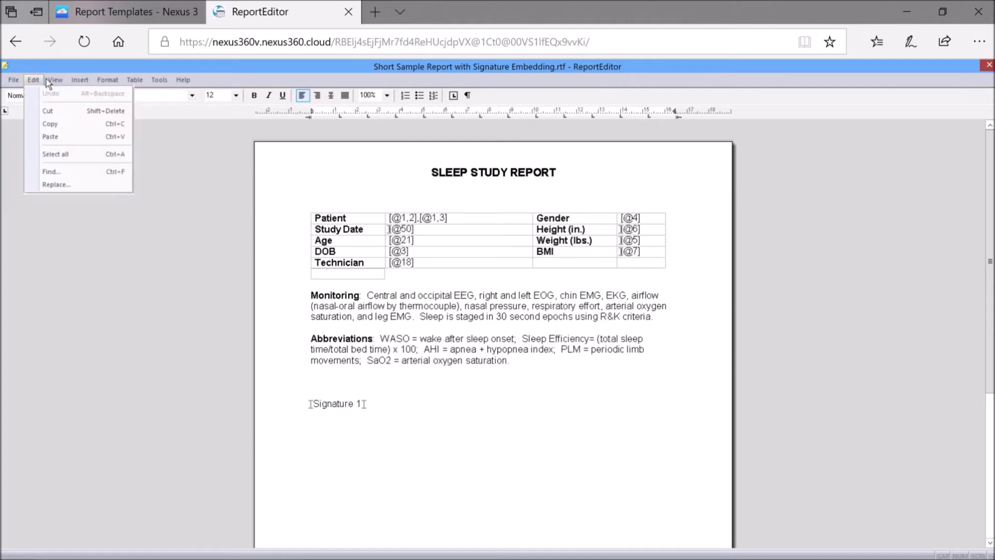
click(56, 80)
click(56, 80)
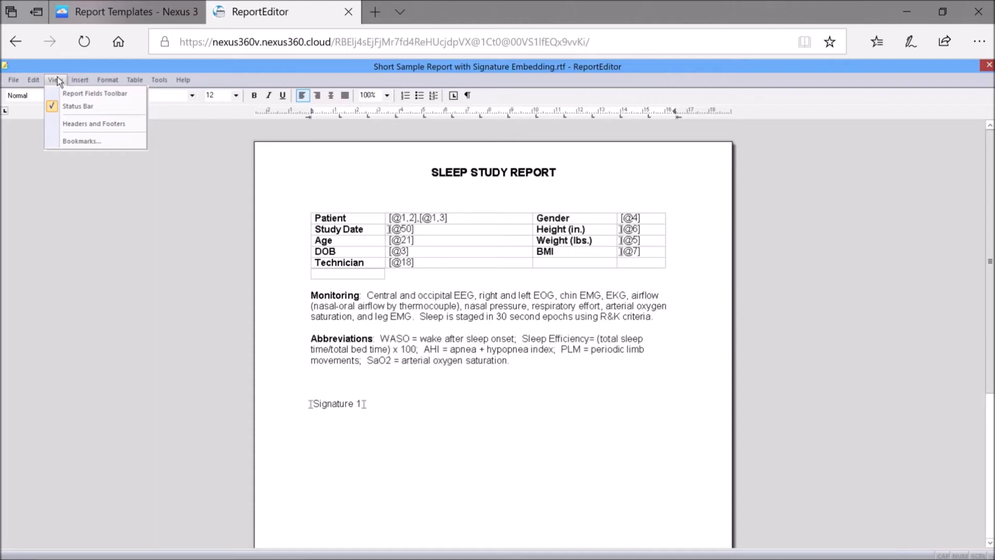
- Show the Report Fields toolbar and scroll down its Category list
click(67, 94)
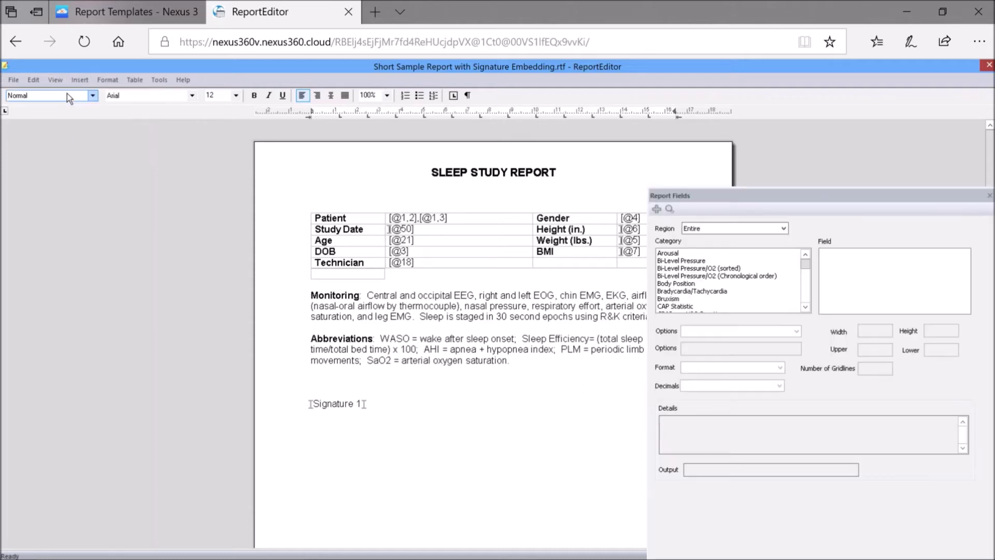
click(748, 198)
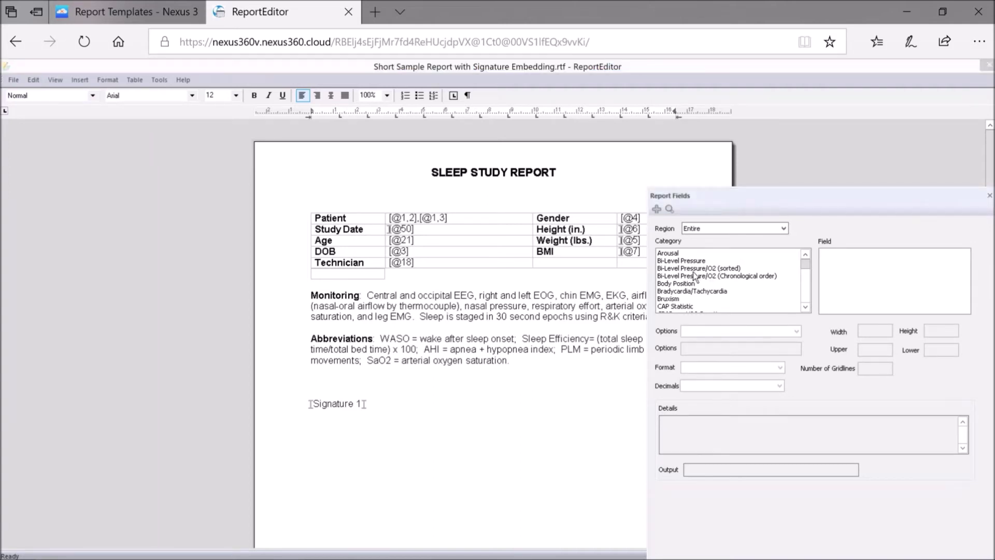
click(804, 309)
click(805, 309)
click(804, 309)
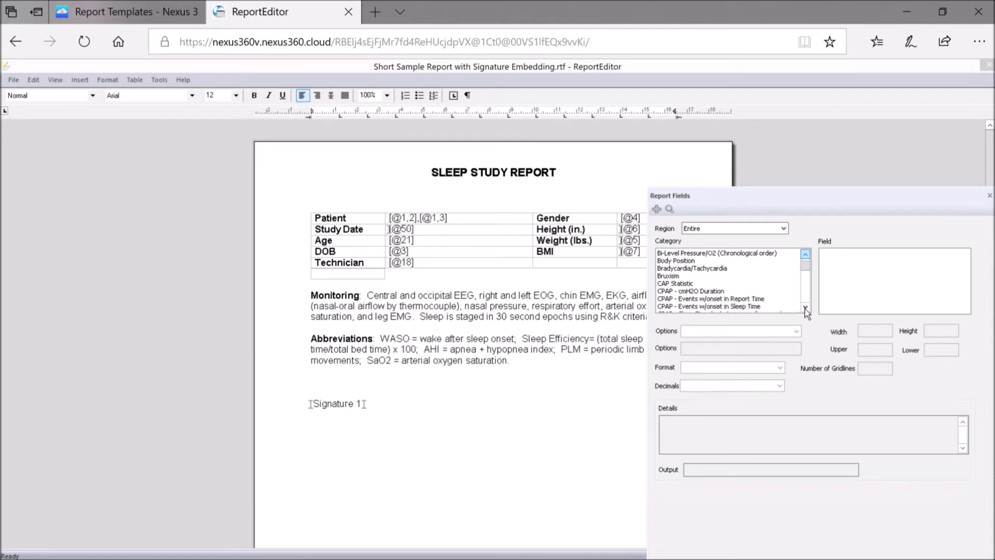
click(804, 309)
click(804, 309)
click(805, 309)
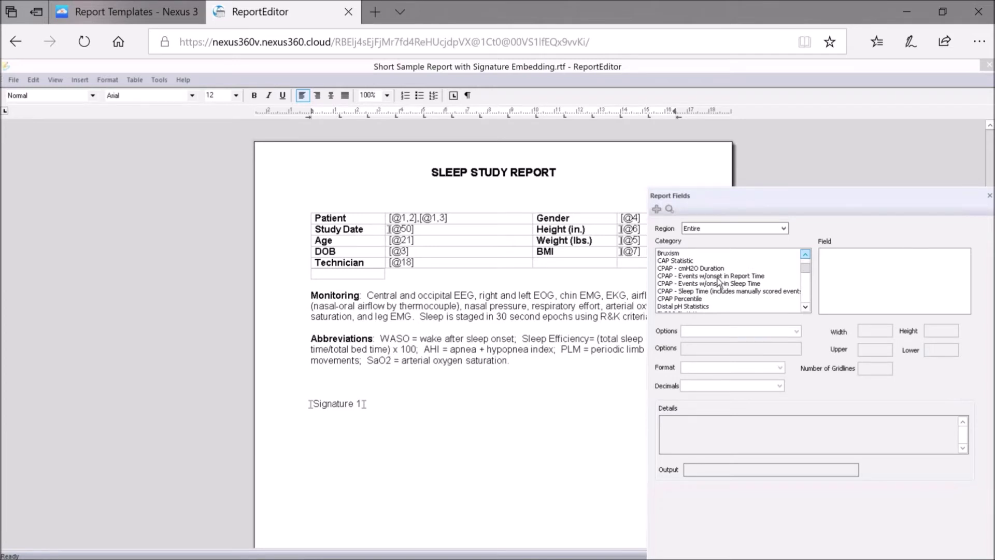
- Scroll further down the Category list and choose Heart Rate Statistics
click(805, 307)
click(806, 307)
click(805, 307)
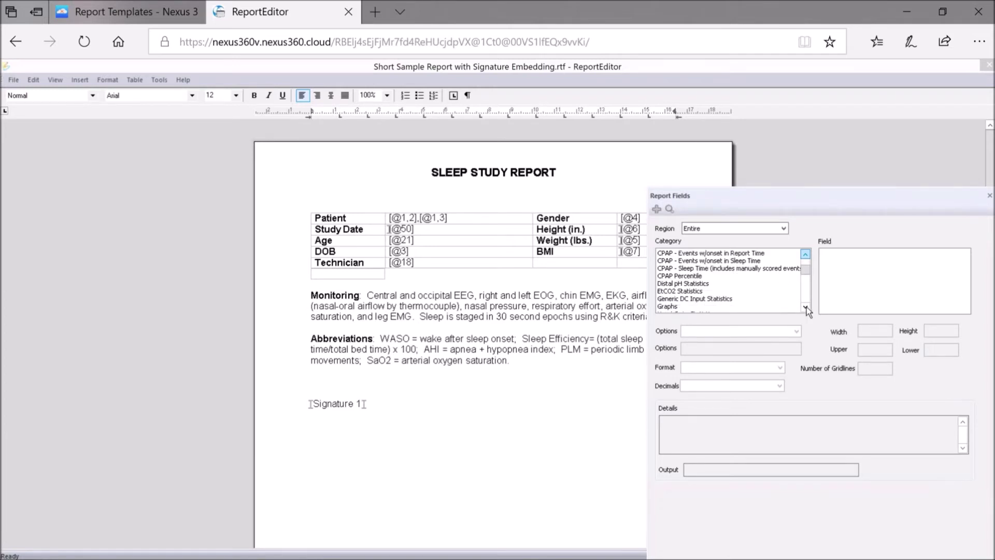
click(805, 307)
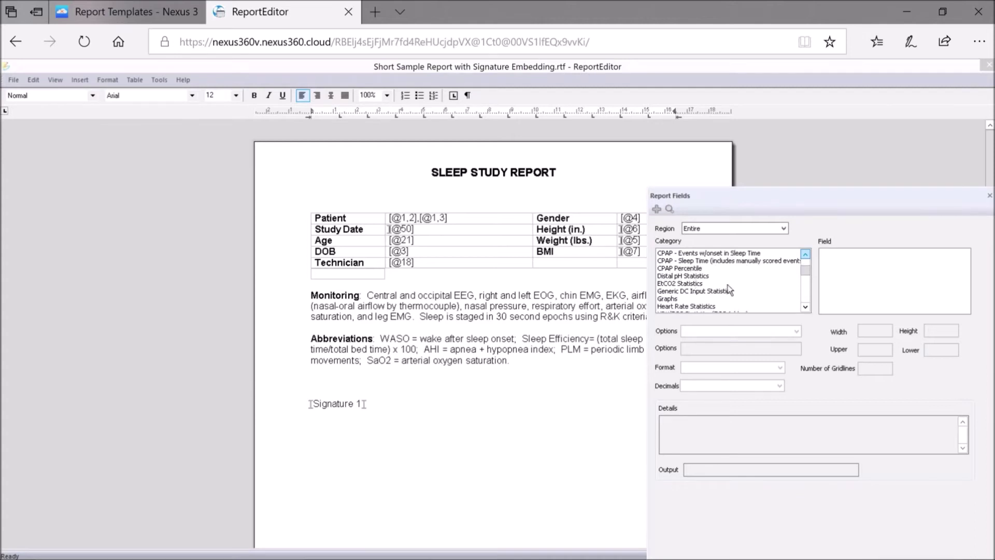
click(806, 307)
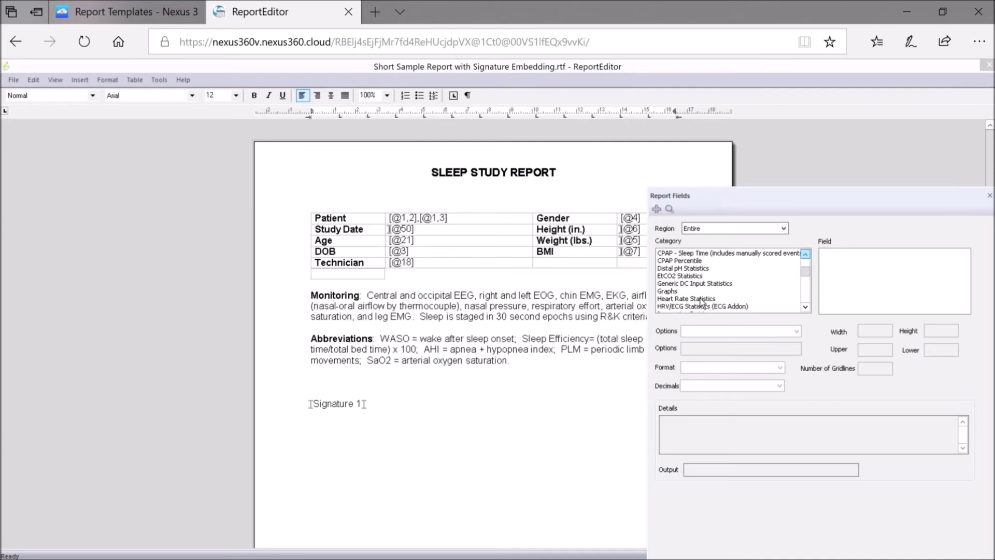
click(700, 299)
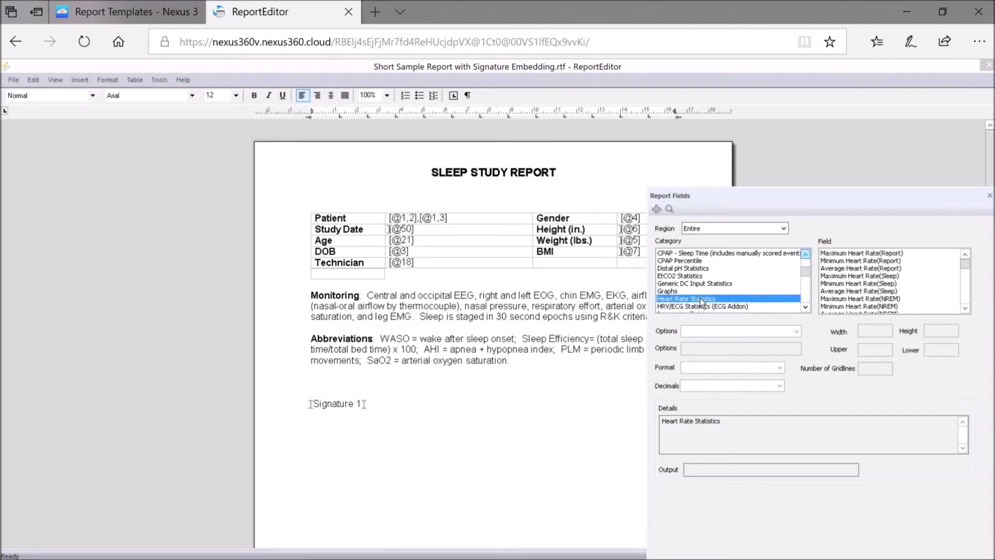
click(872, 269)
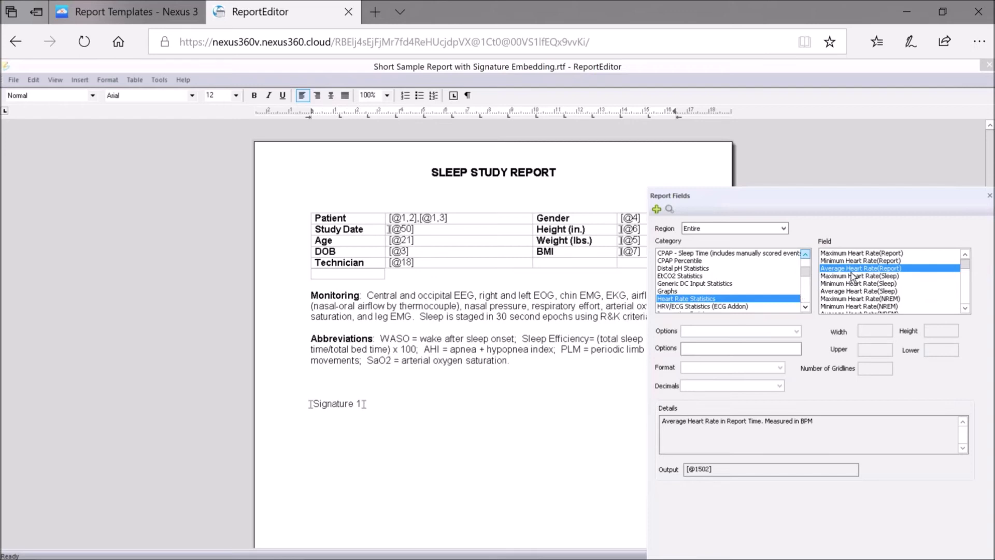
click(816, 428)
drag(815, 428, 663, 428)
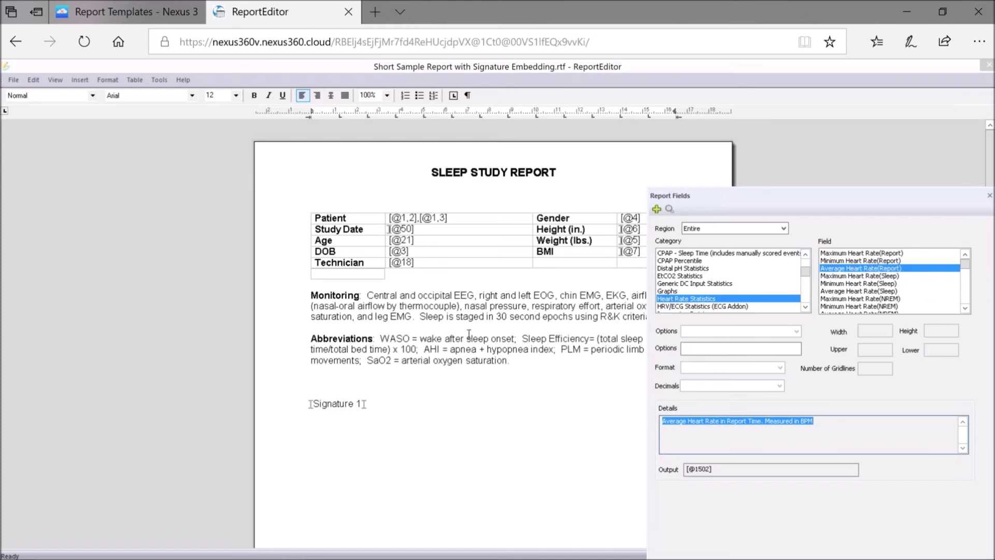
click(366, 383)
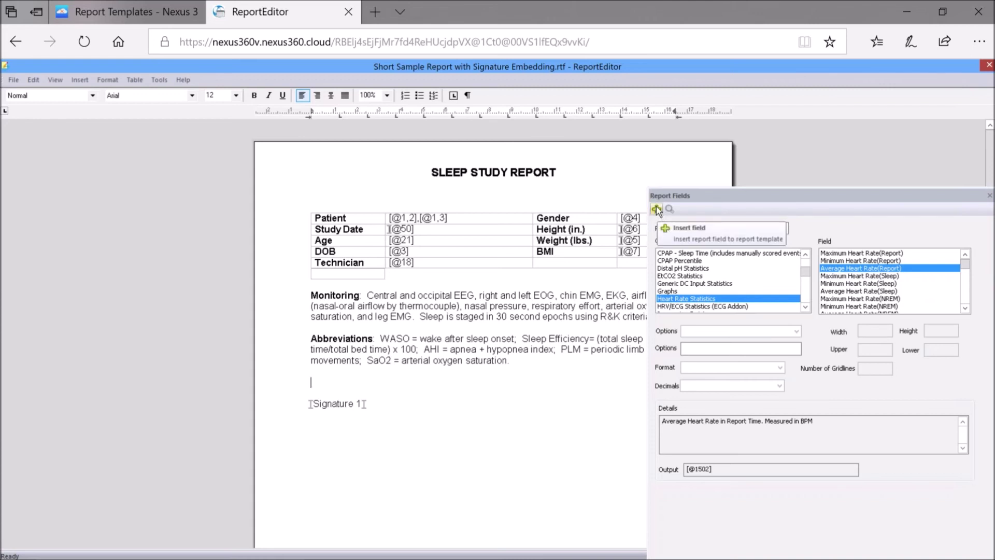
click(657, 207)
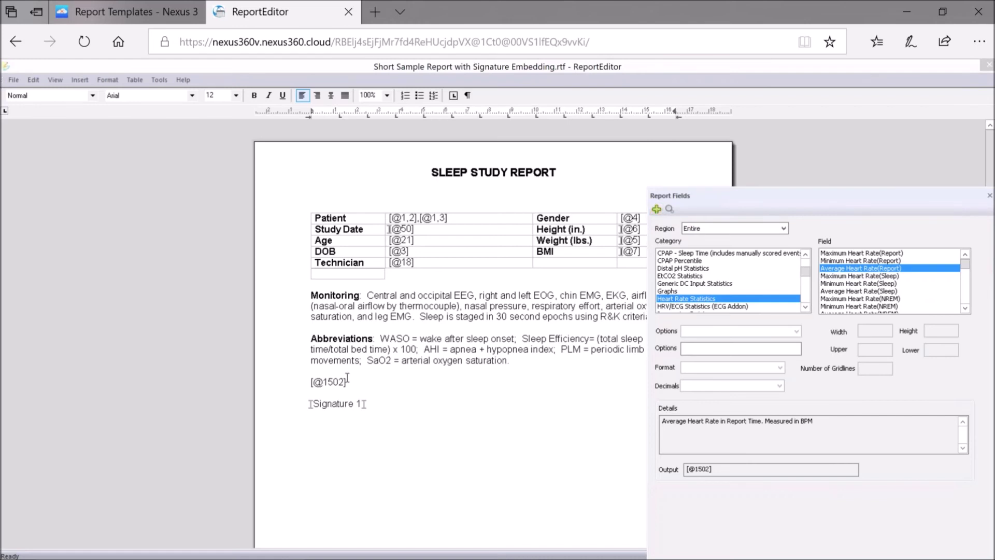